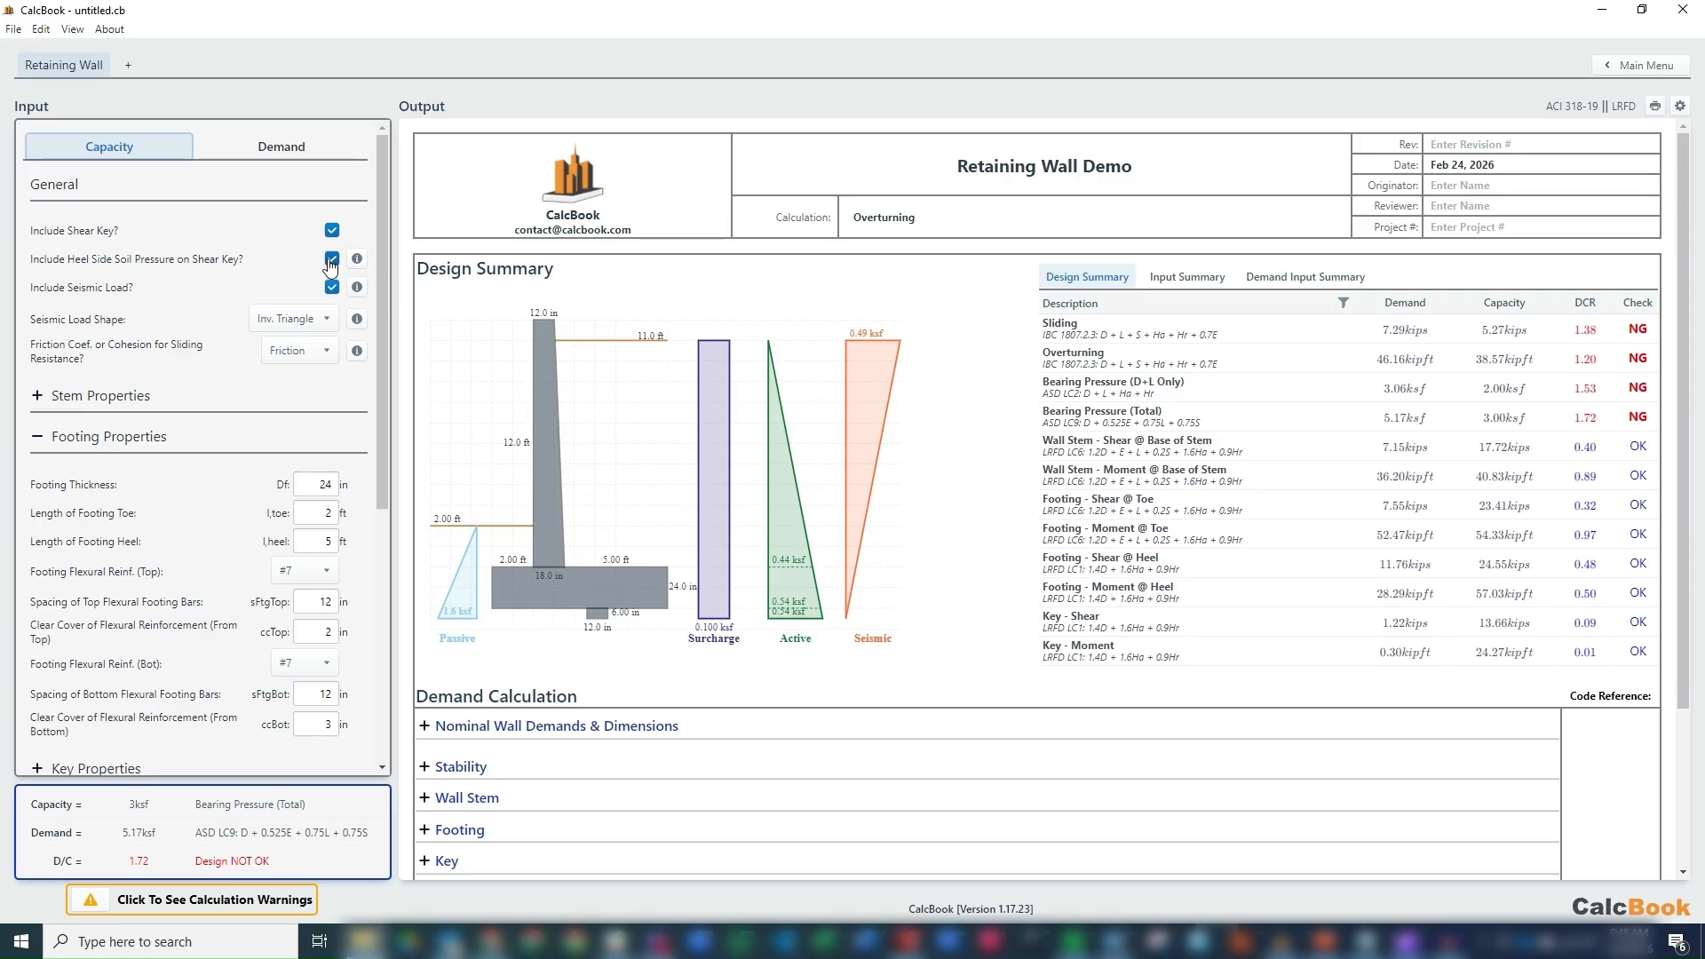
# Exclude the heel-side soil pressure on the shear key to compare results, and include it again.
pyautogui.click(329, 260)
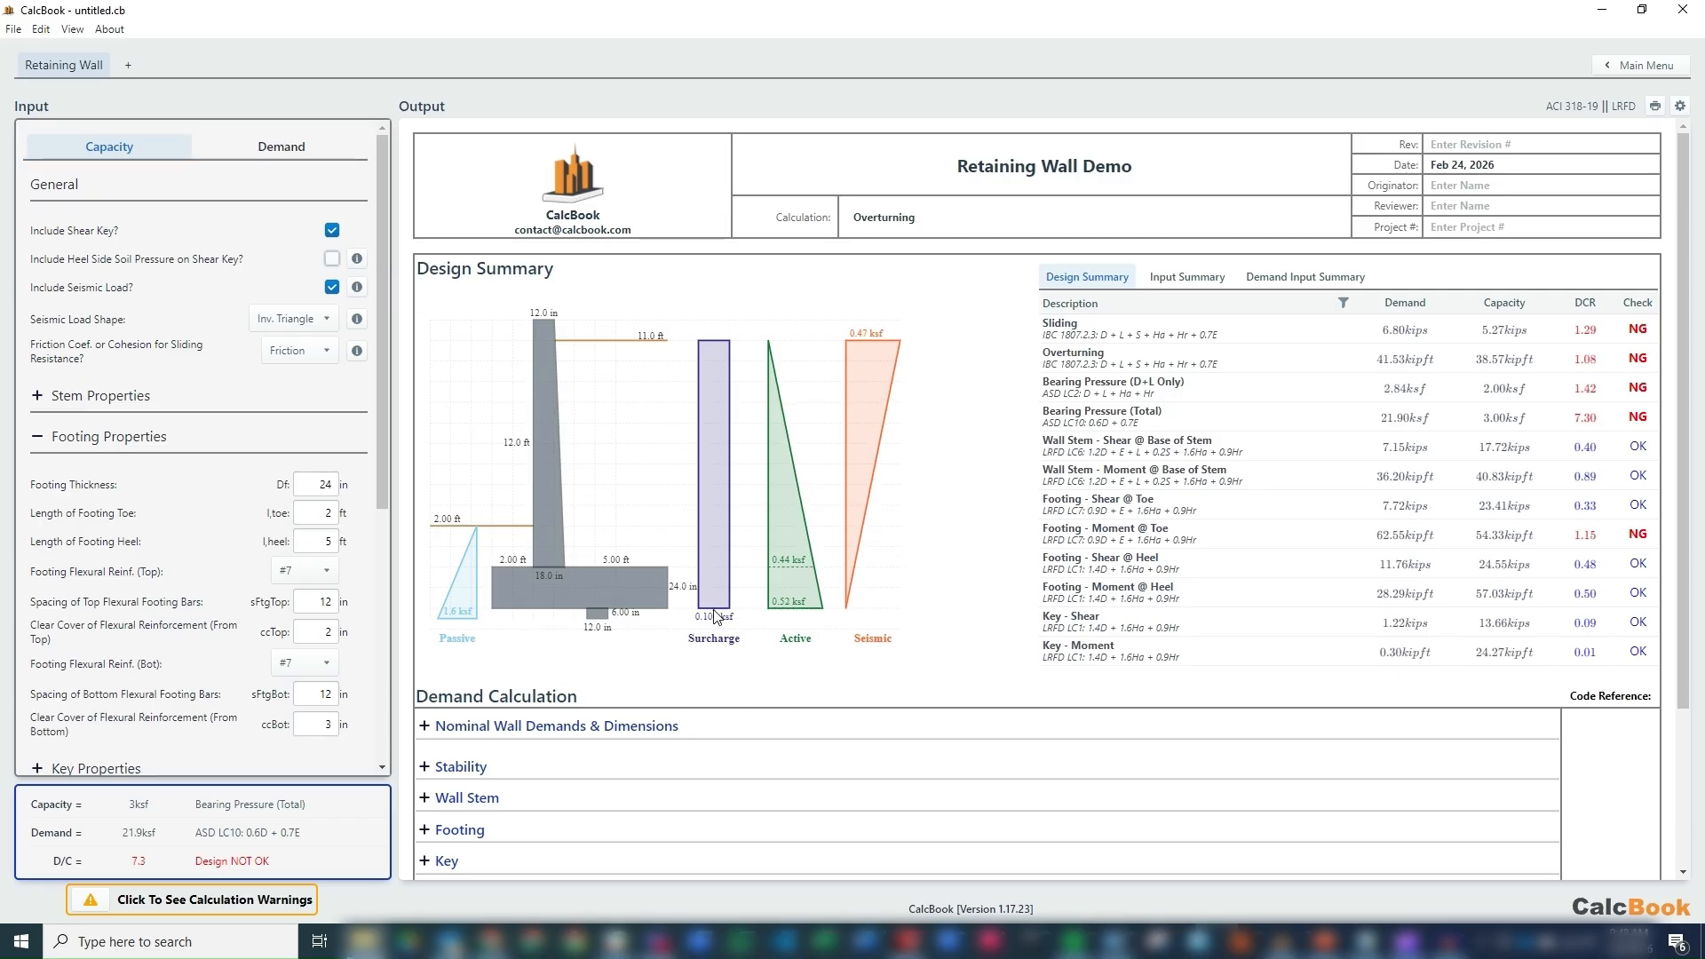
pyautogui.click(329, 261)
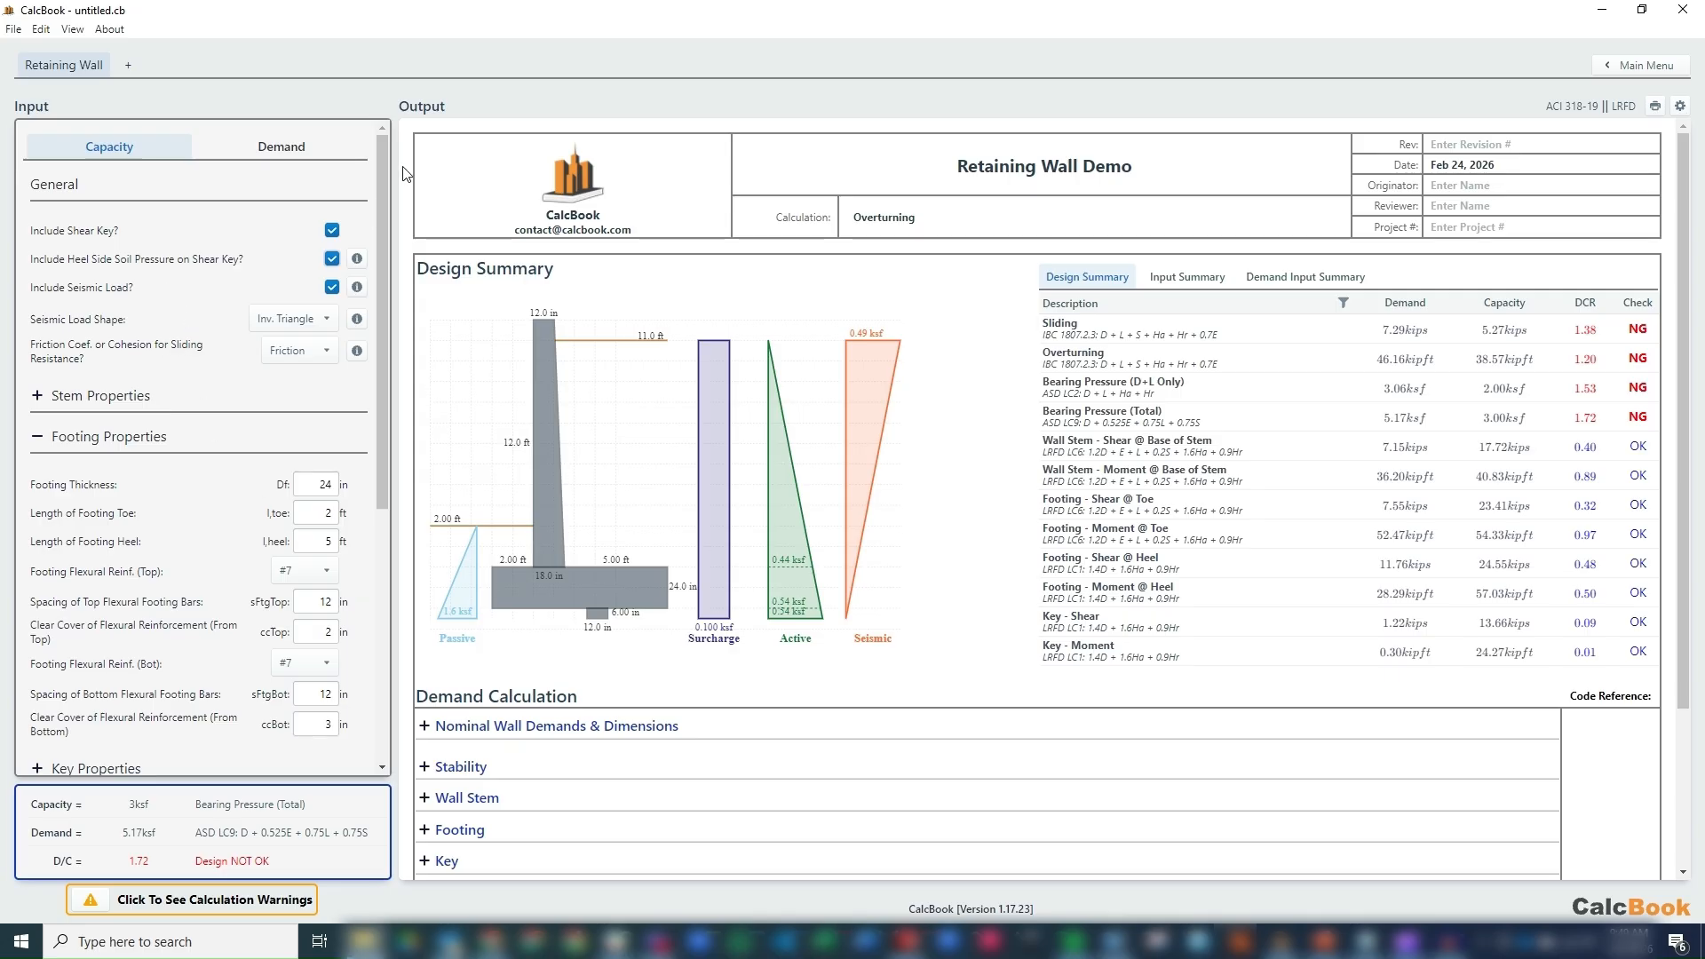
# Expand the stem properties and review the stem, footing and soil inputs of the wall.
pyautogui.click(86, 398)
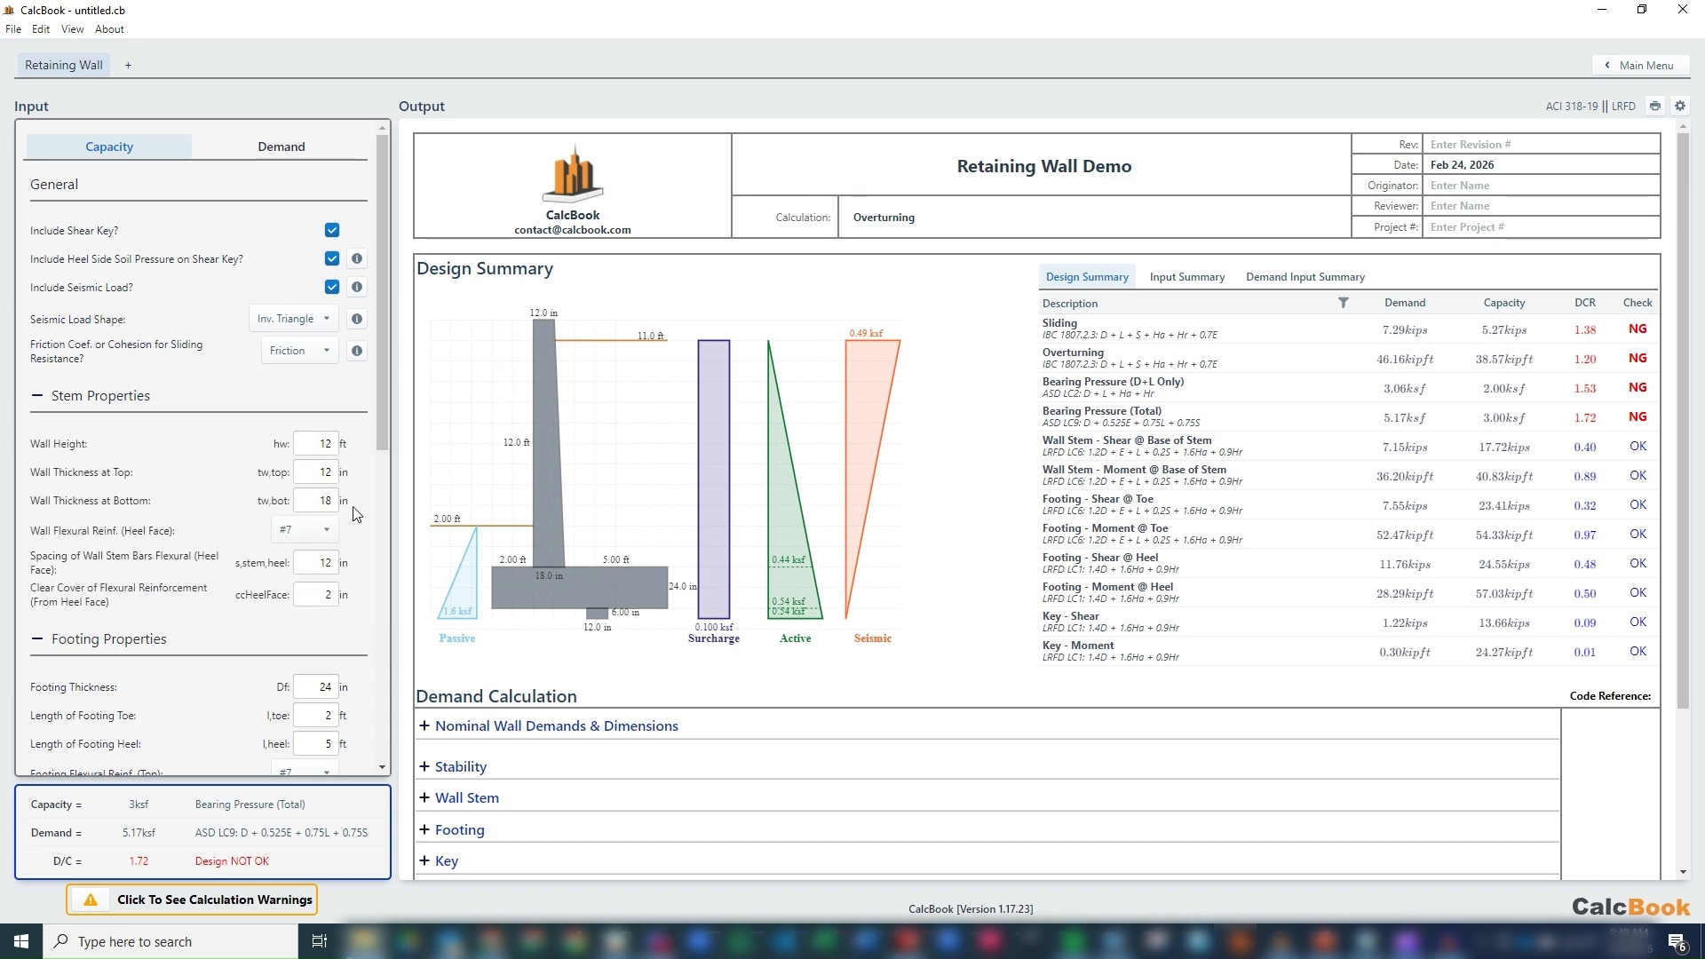
pyautogui.moveTo(388, 394); pyautogui.dragTo(402, 607)
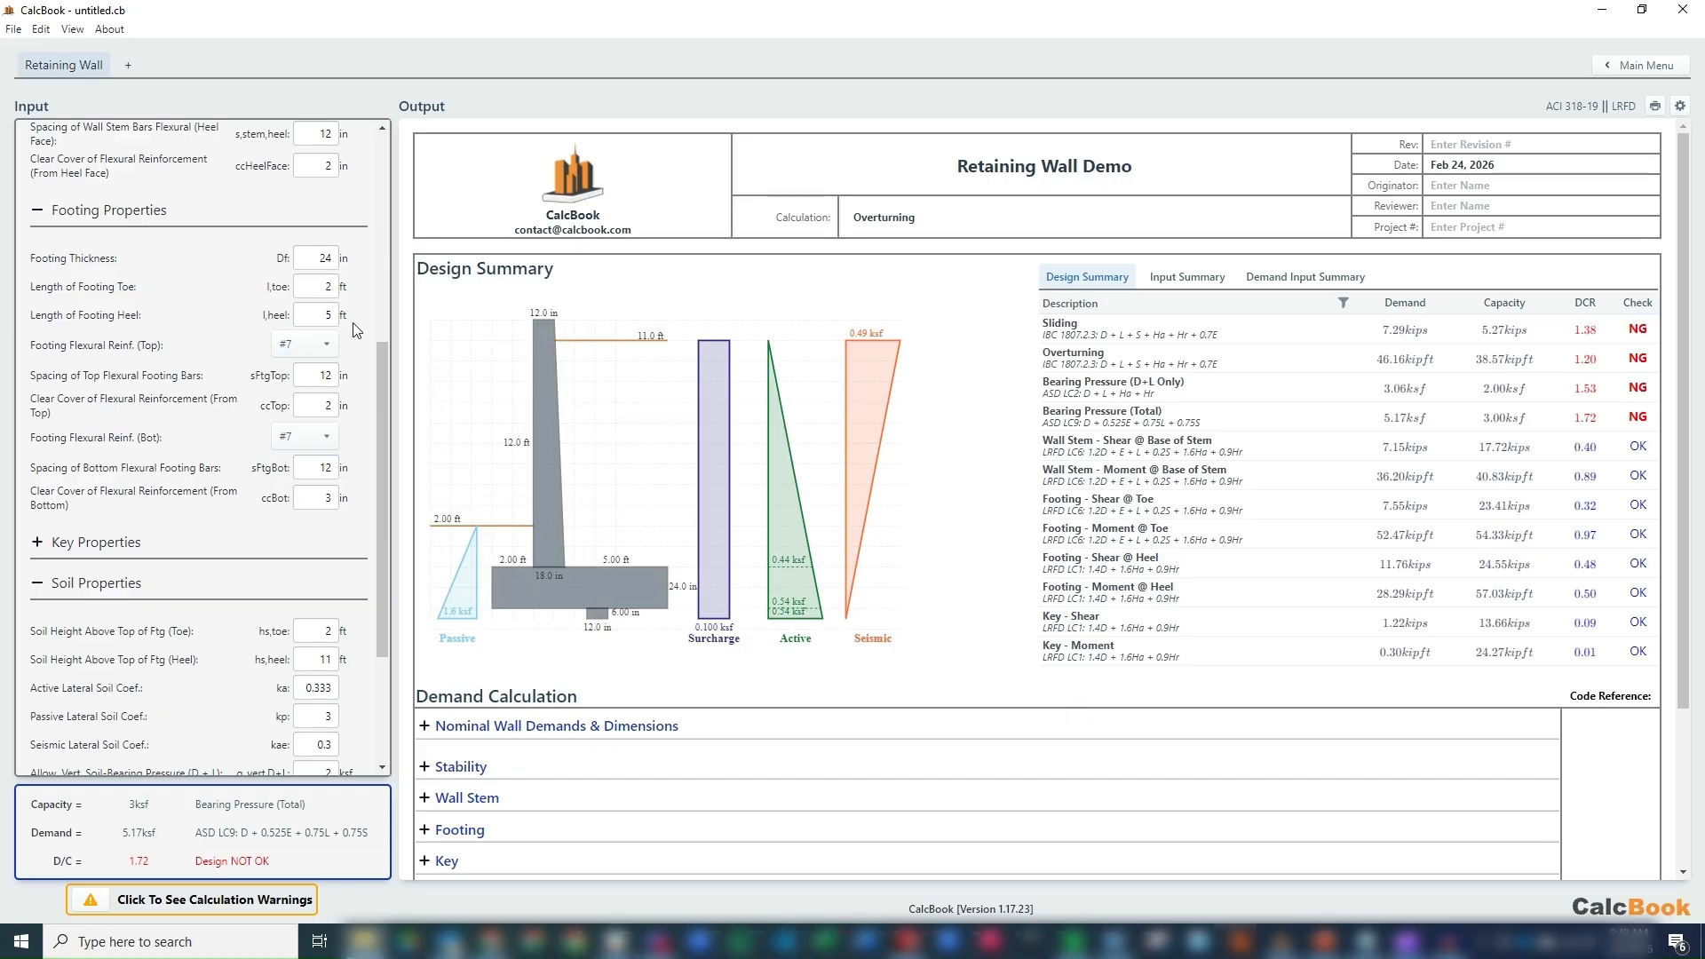
pyautogui.moveTo(380, 365); pyautogui.dragTo(378, 461)
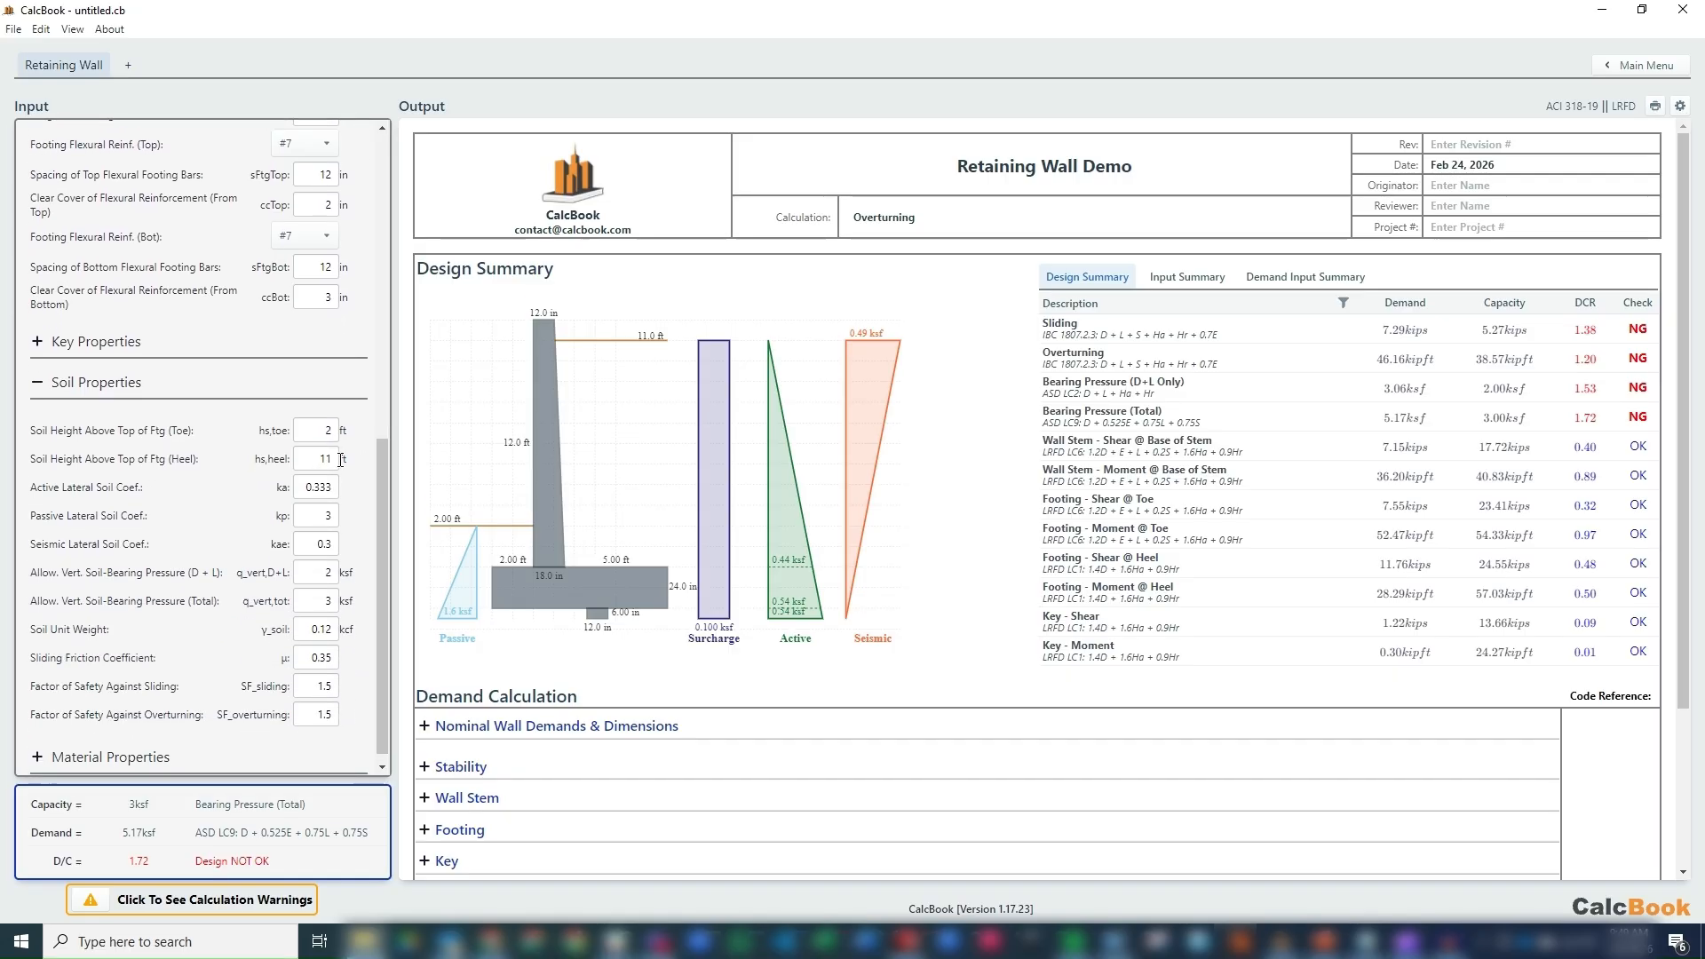
pyautogui.scroll(7, 385, 596)
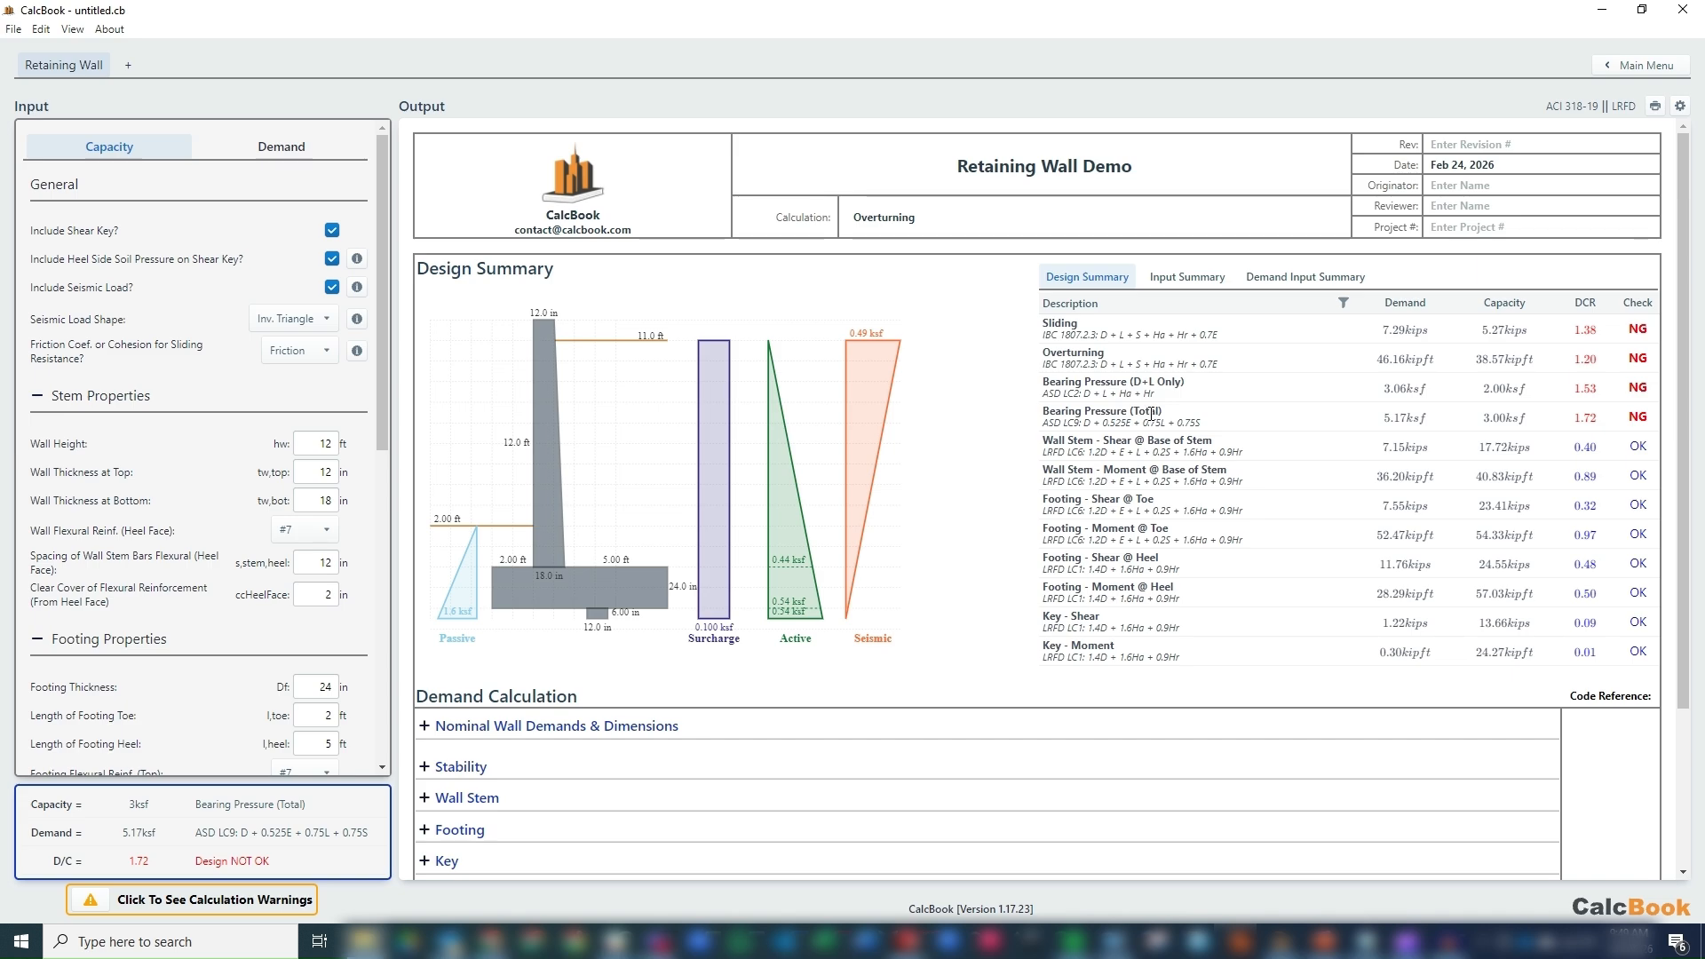
# Filter the design summary to the Stability checks.
pyautogui.click(1343, 303)
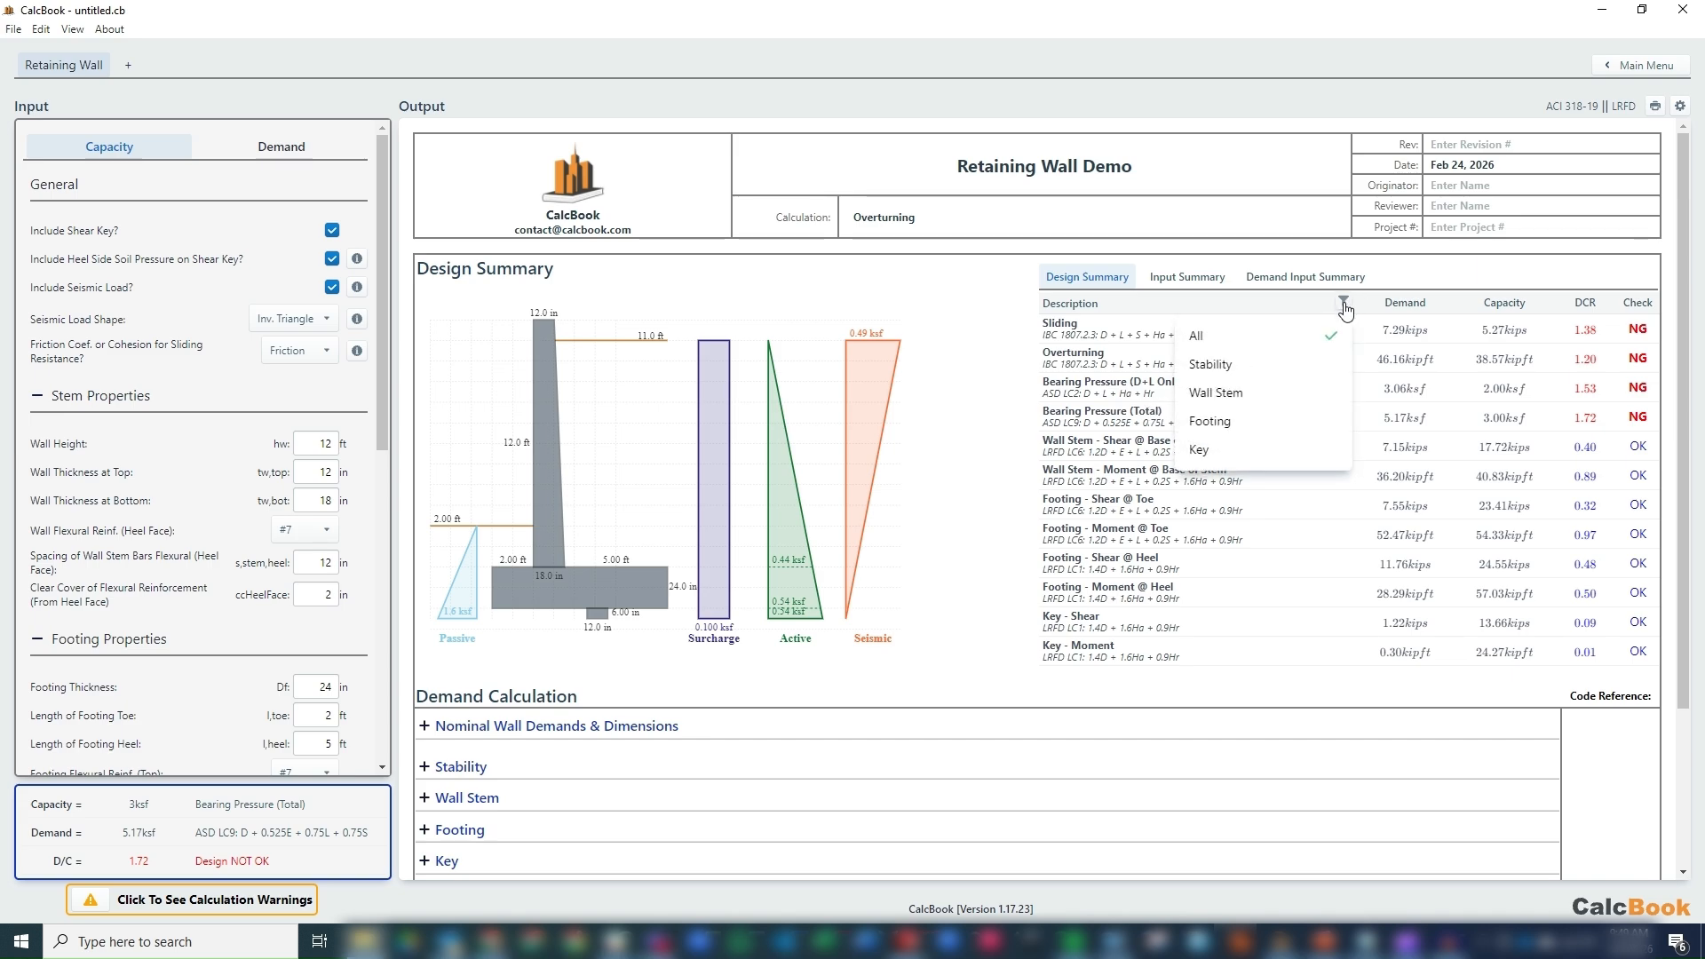
pyautogui.click(1247, 372)
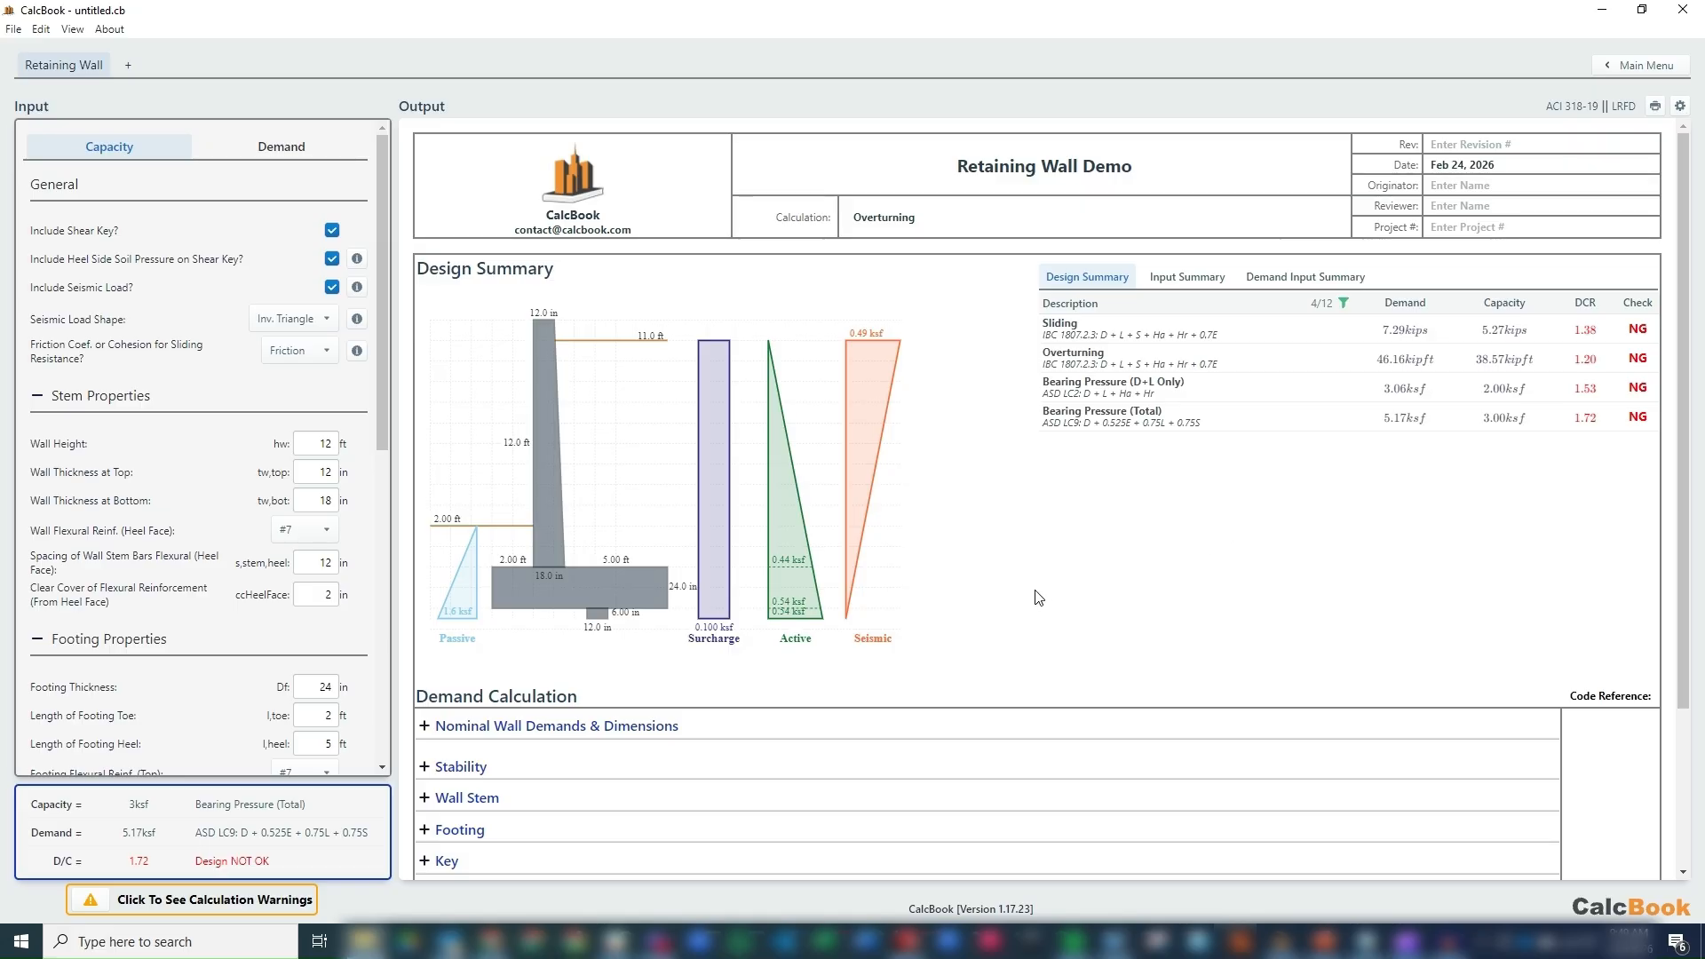
# Expand the wall overturning demand under the demand calculation's stability section and examine its lateral loads, moment arms and overturning moment.
pyautogui.scroll(-2, 1016, 598)
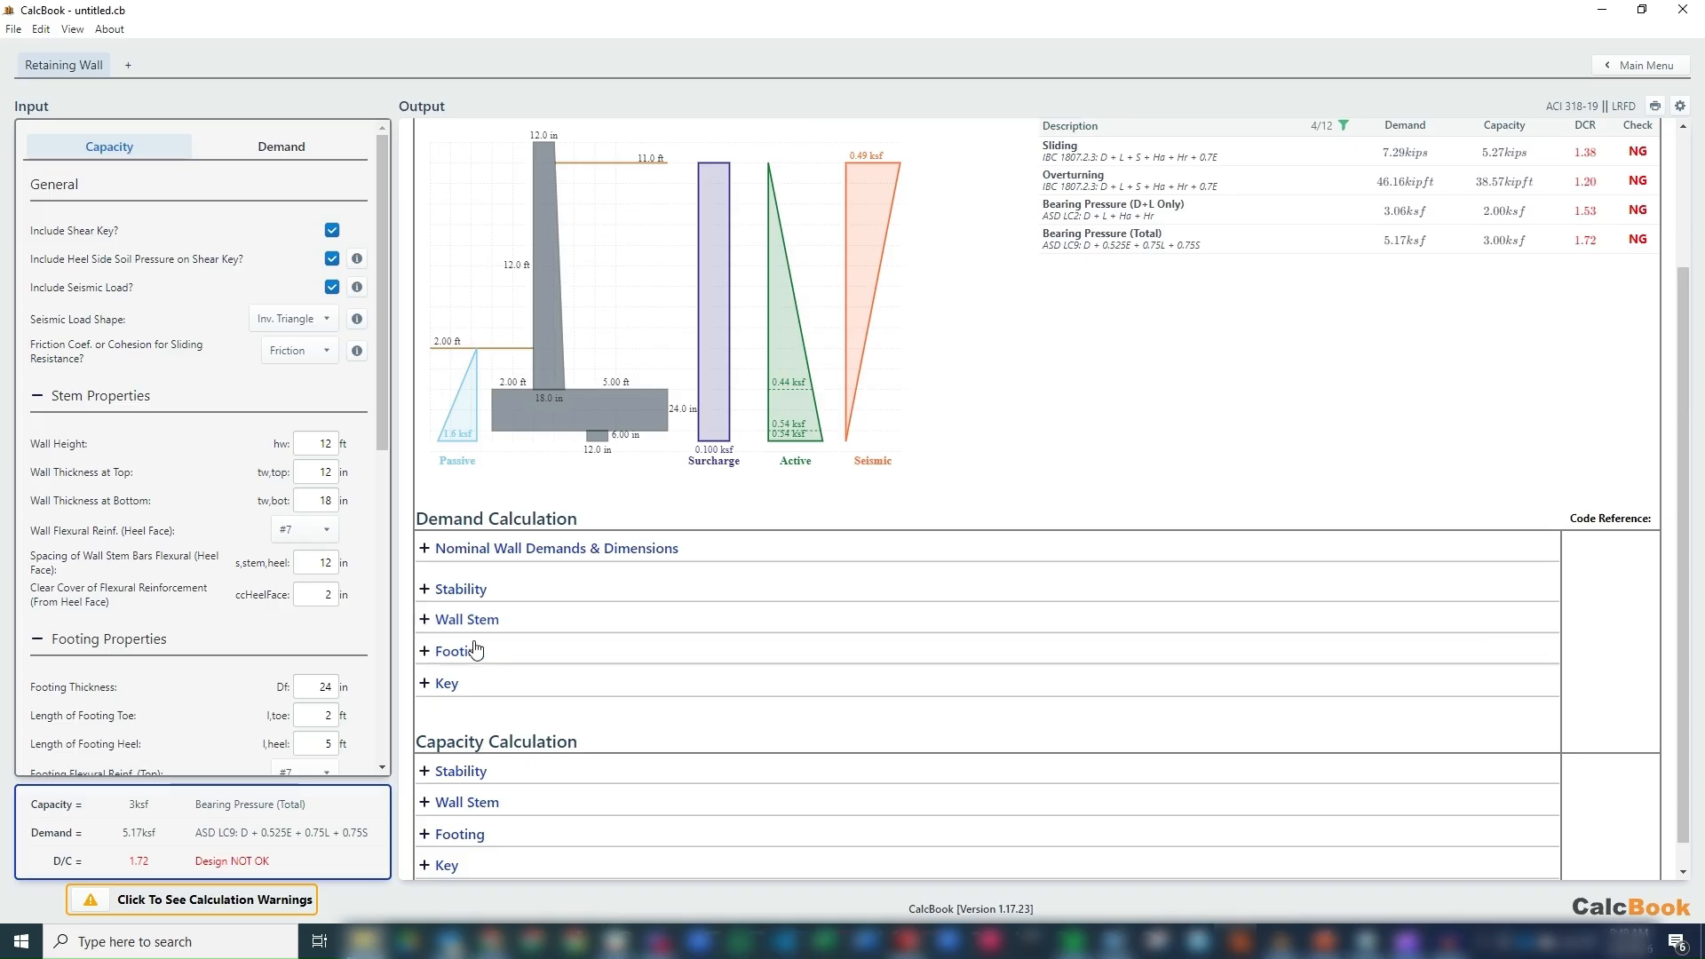
pyautogui.click(480, 590)
pyautogui.scroll(-2, 516, 578)
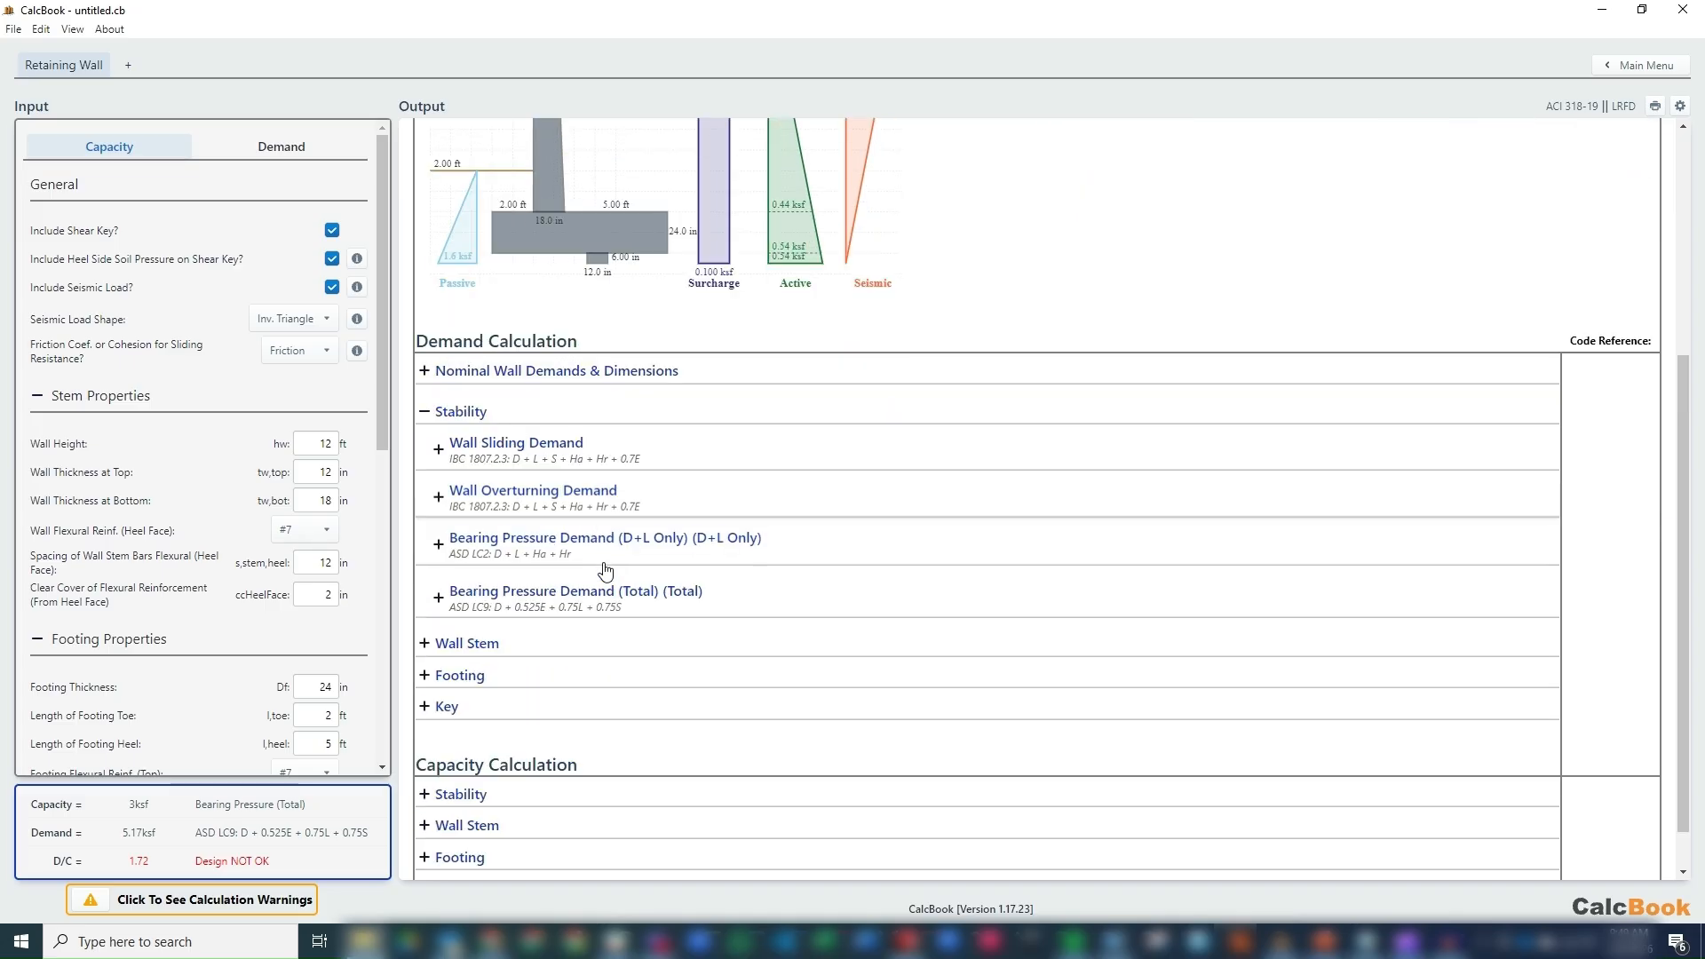
pyautogui.click(533, 494)
pyautogui.scroll(-1, 759, 498)
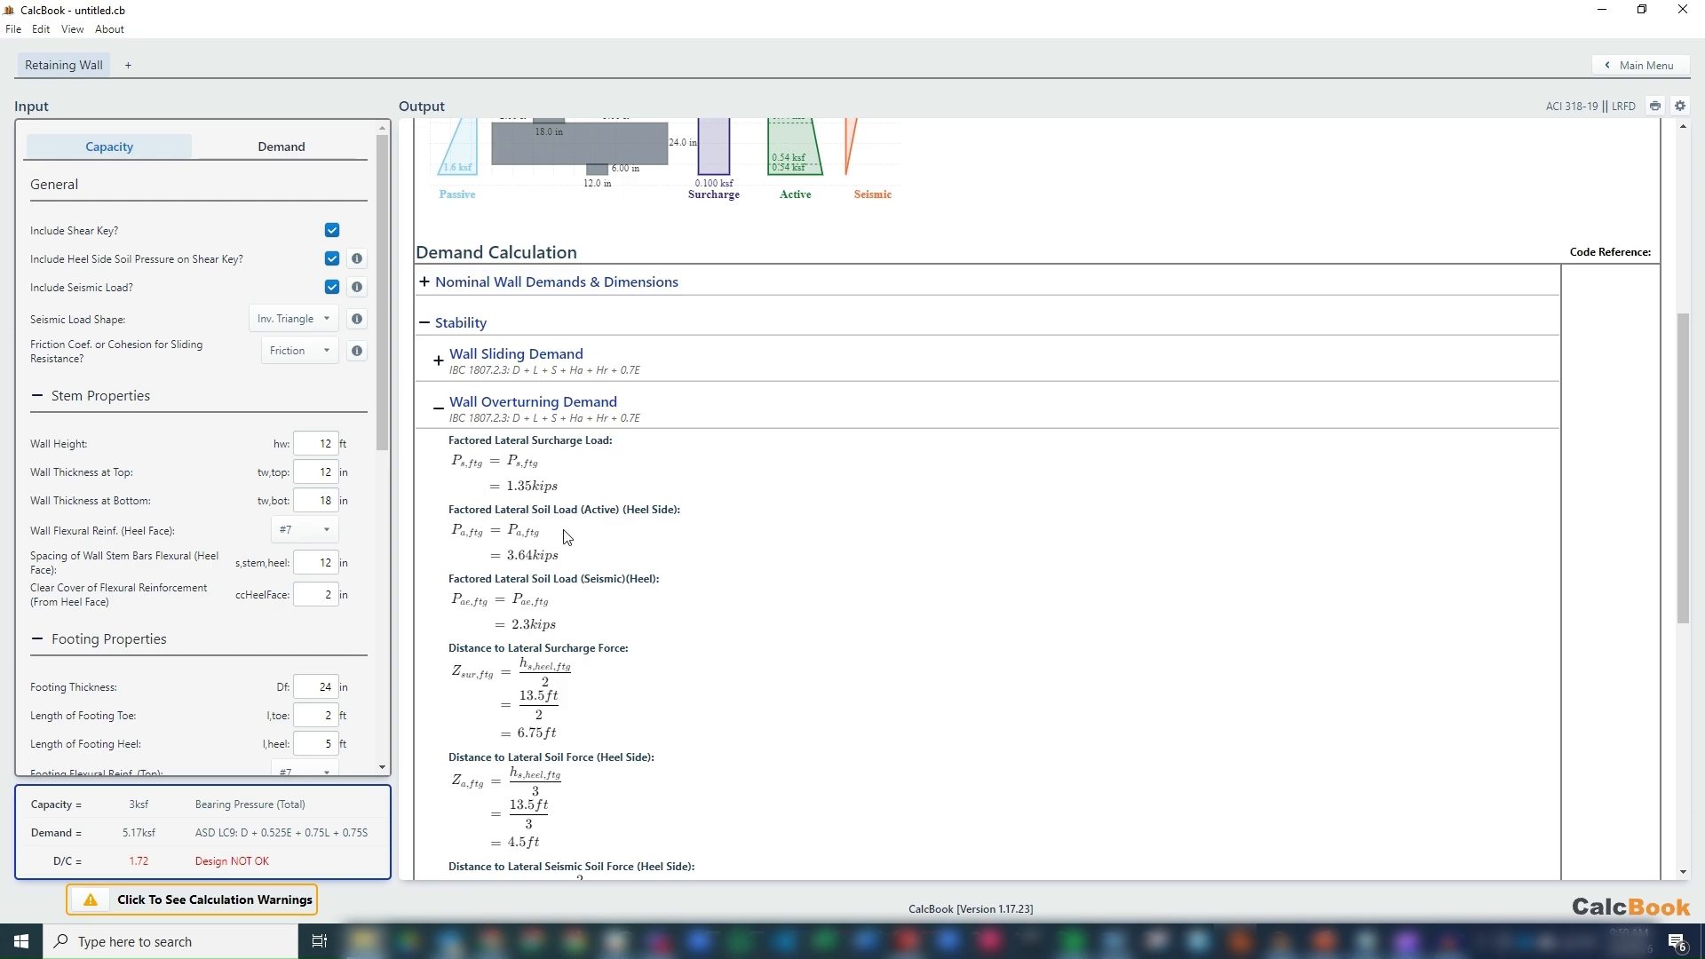
pyautogui.scroll(2, 707, 496)
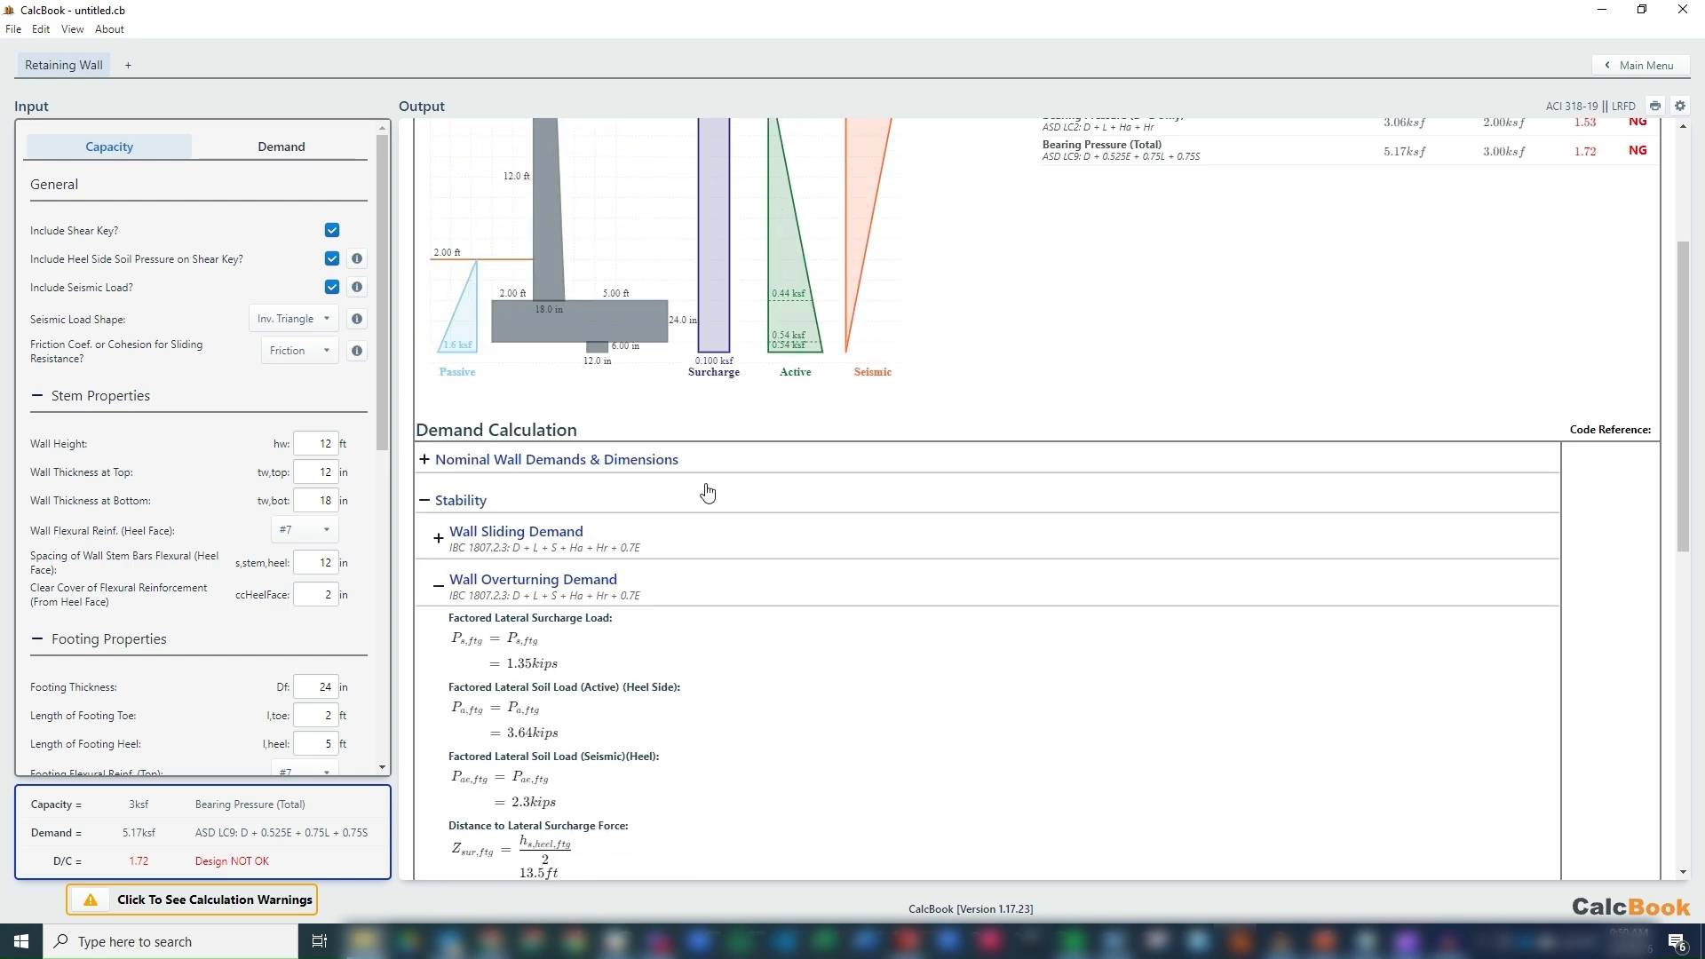
pyautogui.scroll(-2, 778, 193)
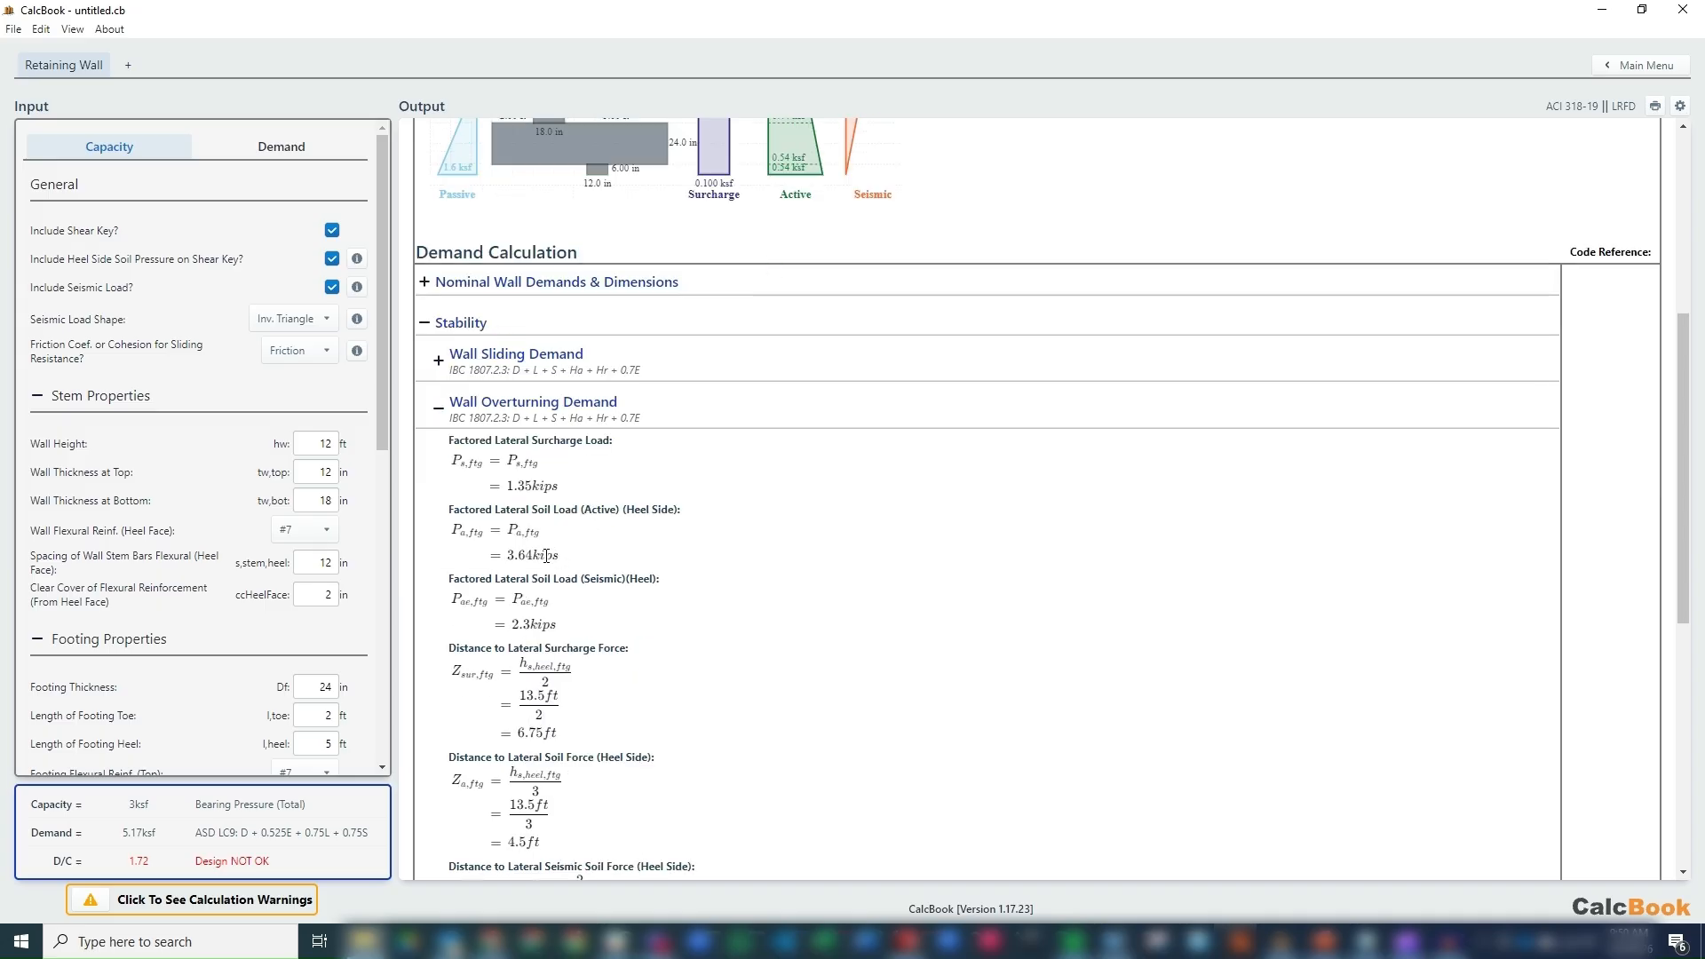
pyautogui.scroll(-1, 553, 552)
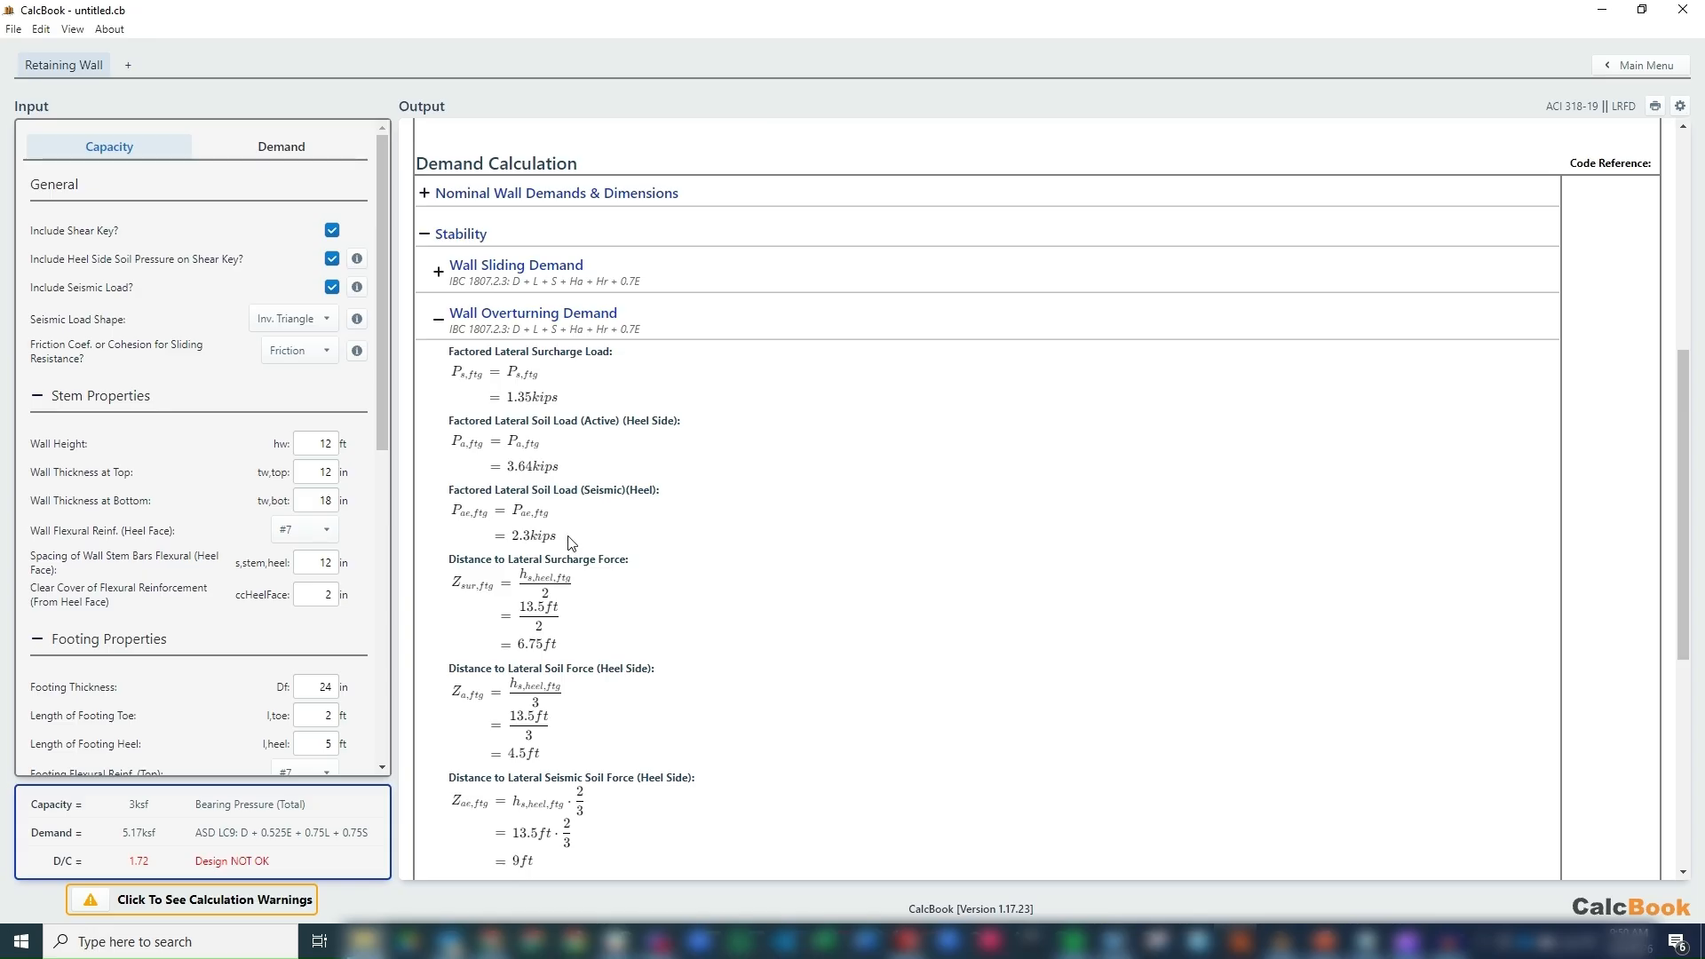
pyautogui.scroll(-2, 657, 517)
pyautogui.scroll(-1, 658, 517)
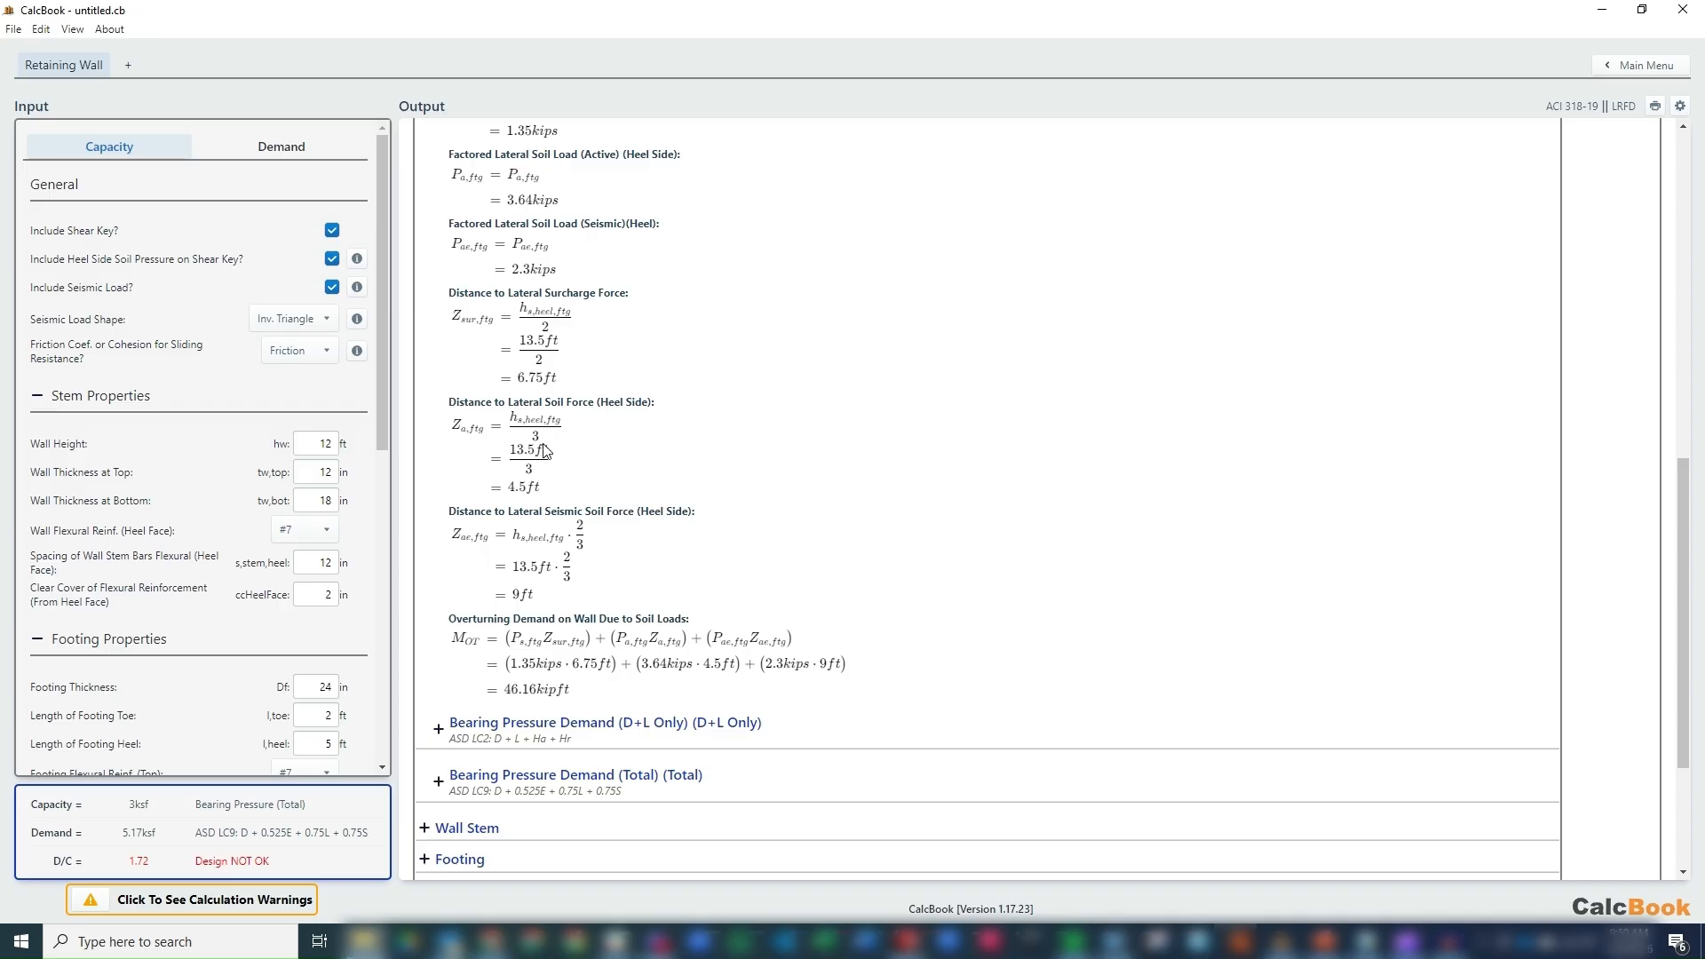
pyautogui.scroll(-1, 546, 450)
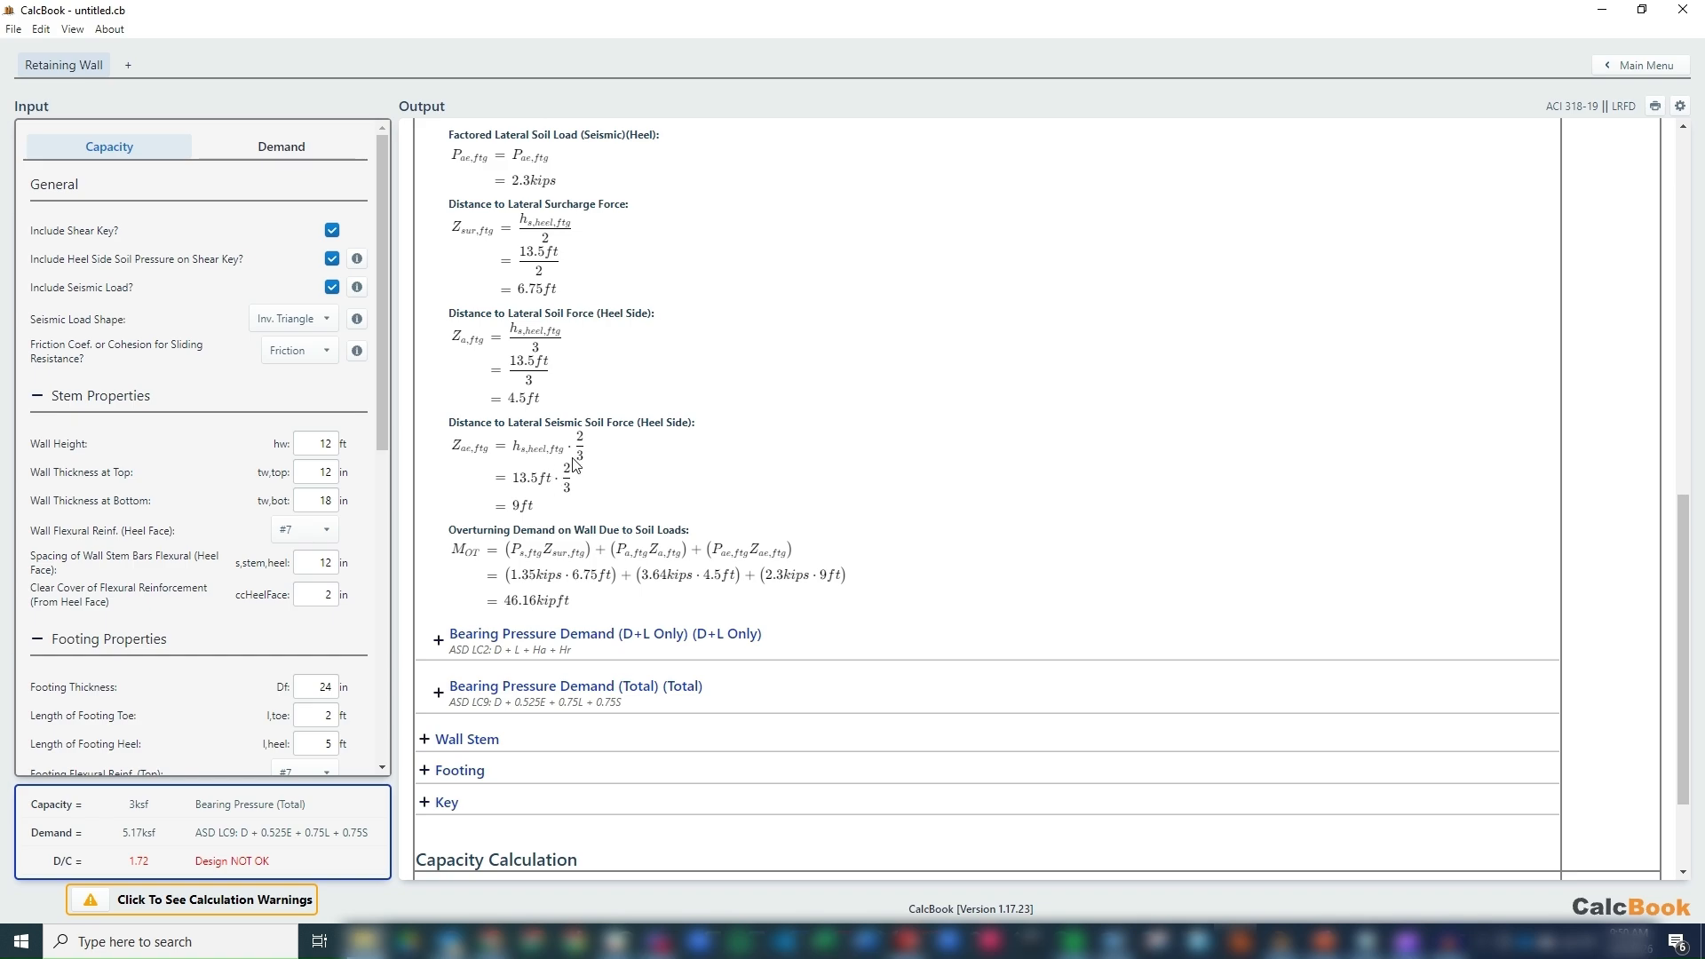
pyautogui.scroll(1, 764, 494)
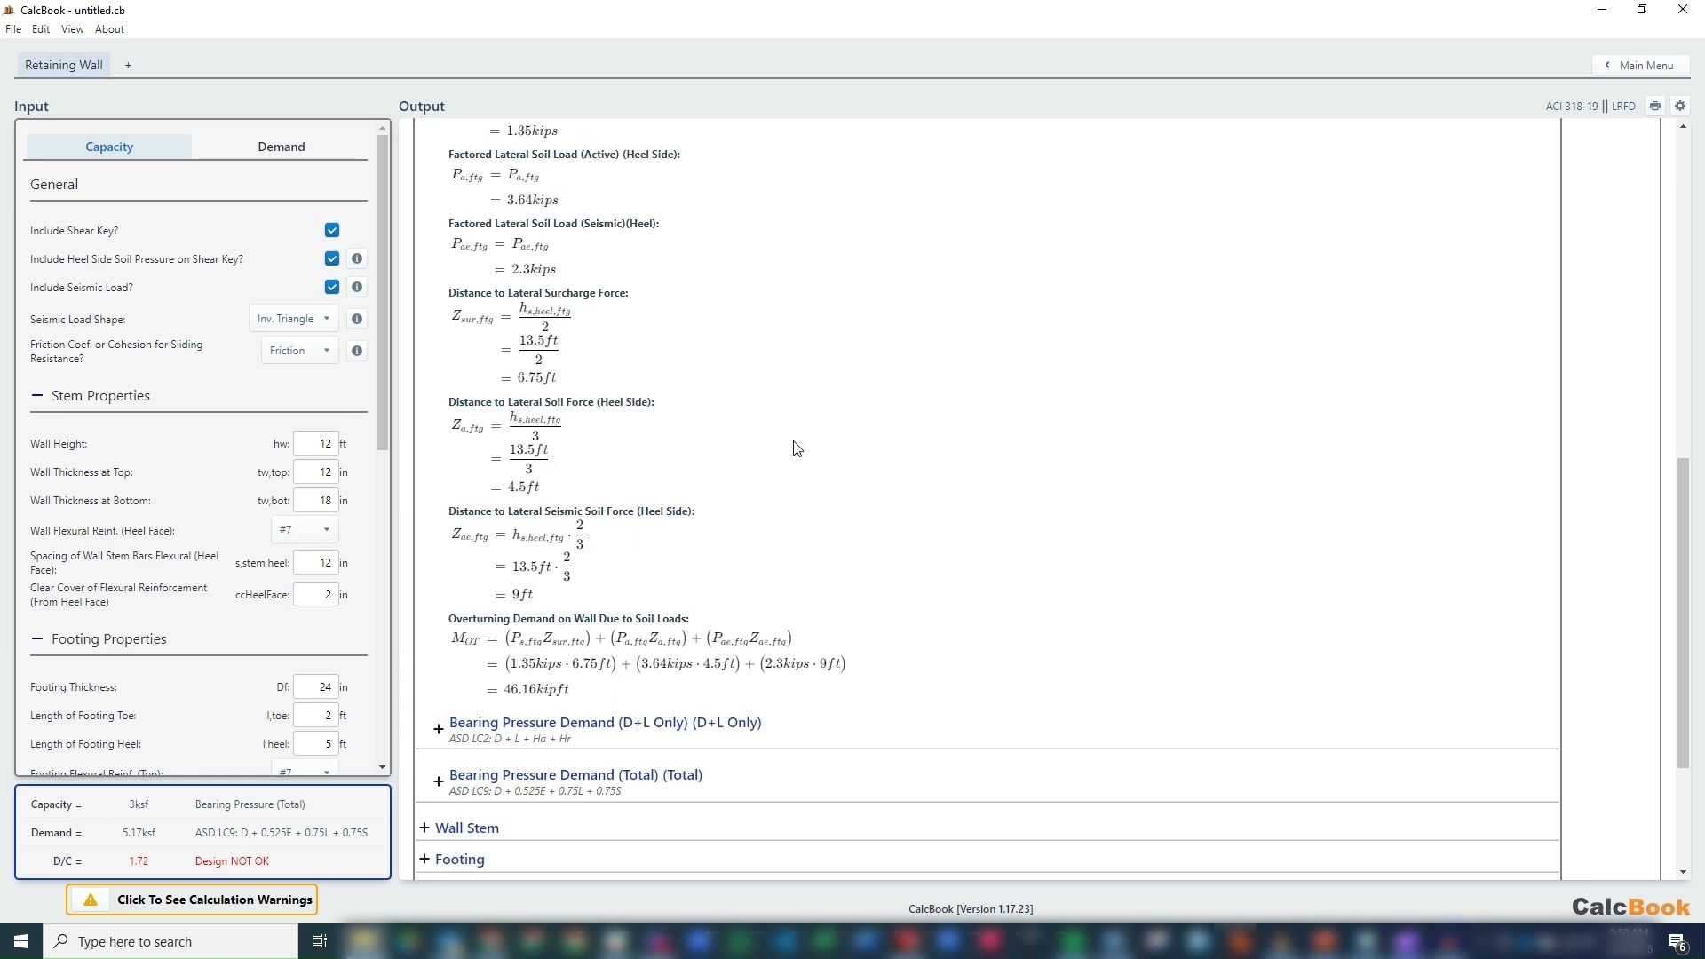
pyautogui.scroll(-1, 791, 448)
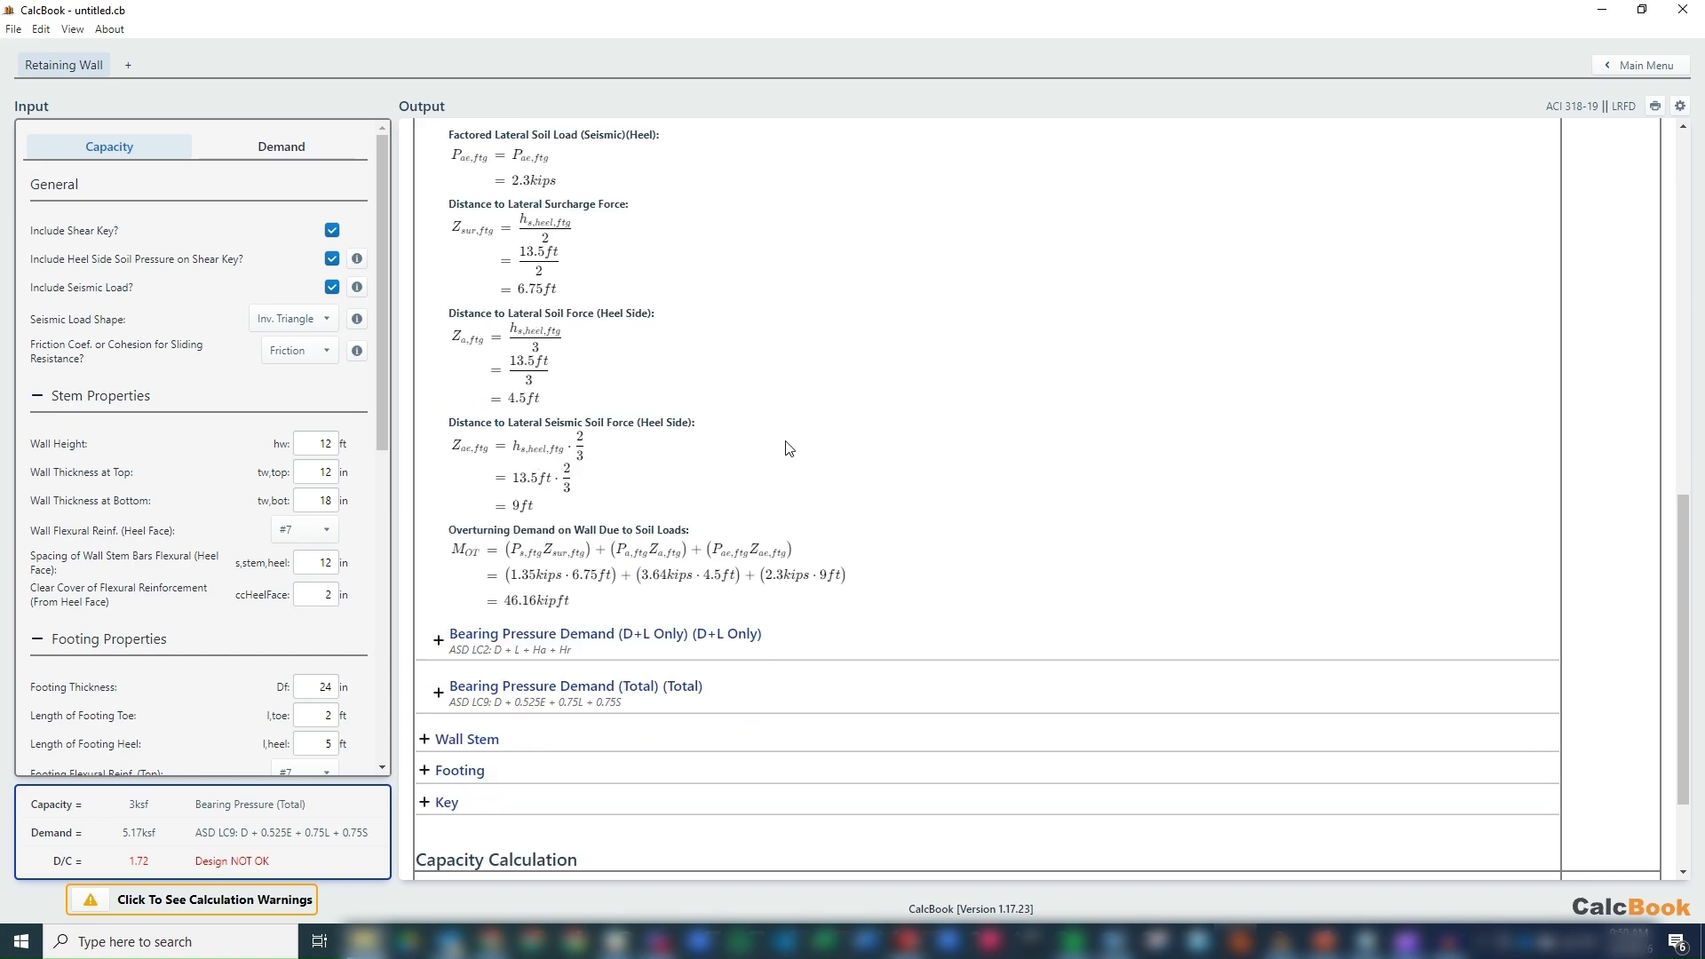
pyautogui.scroll(-1, 813, 418)
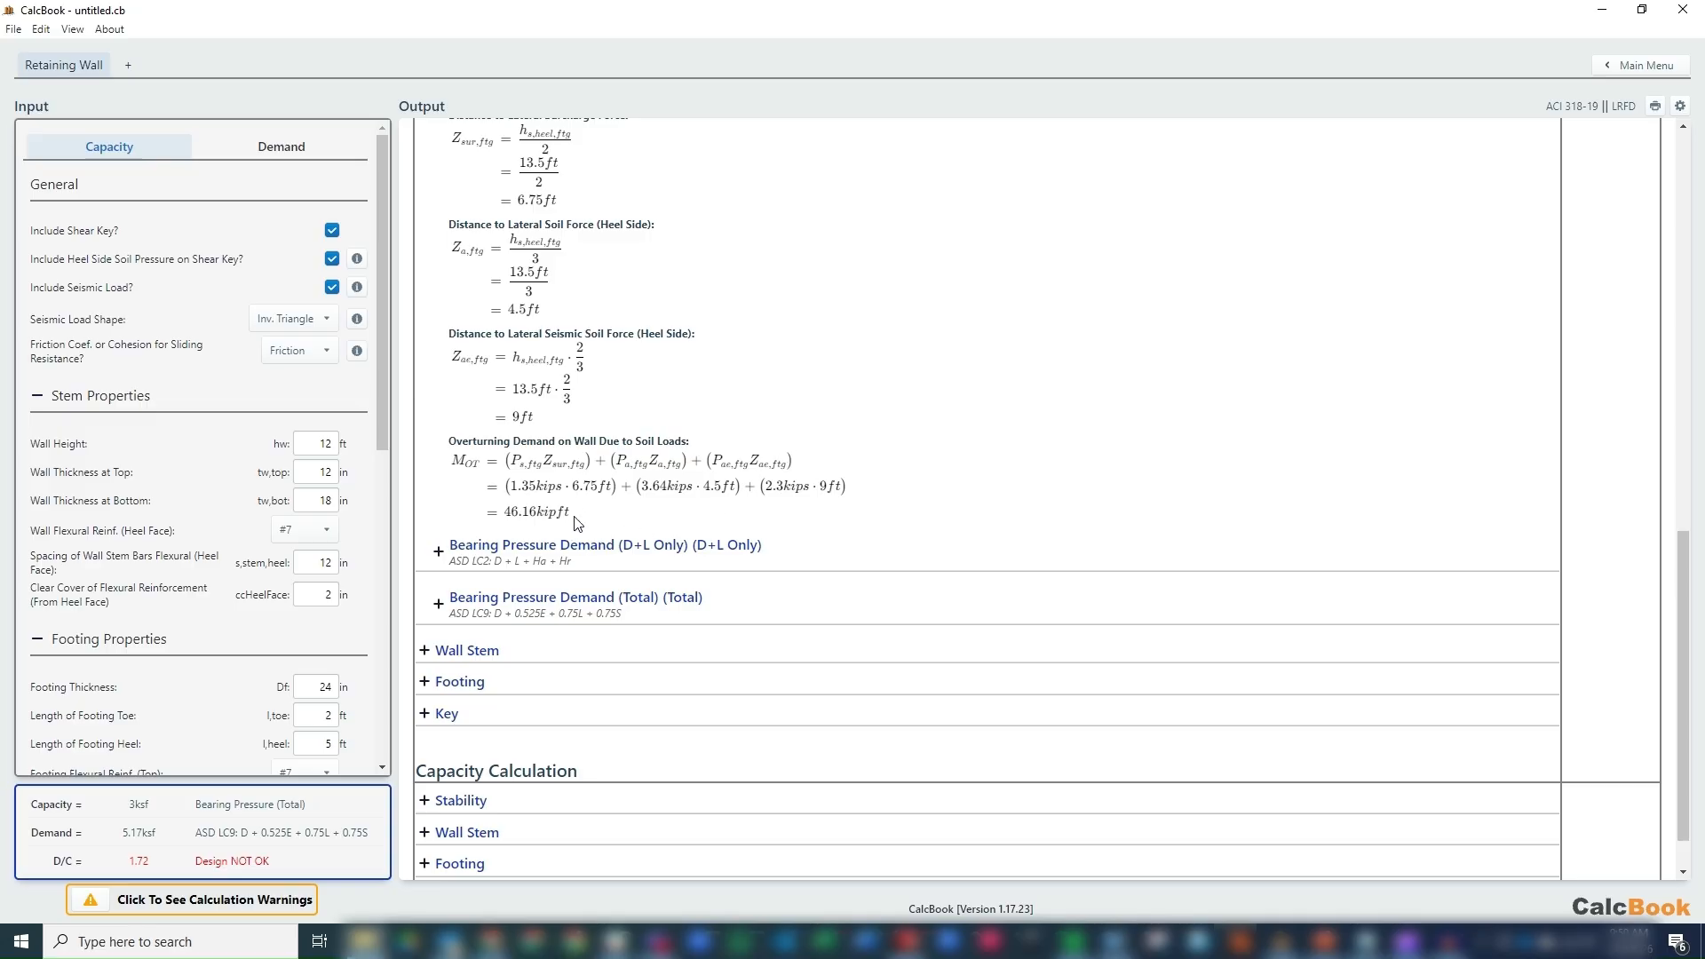
pyautogui.scroll(-1, 589, 493)
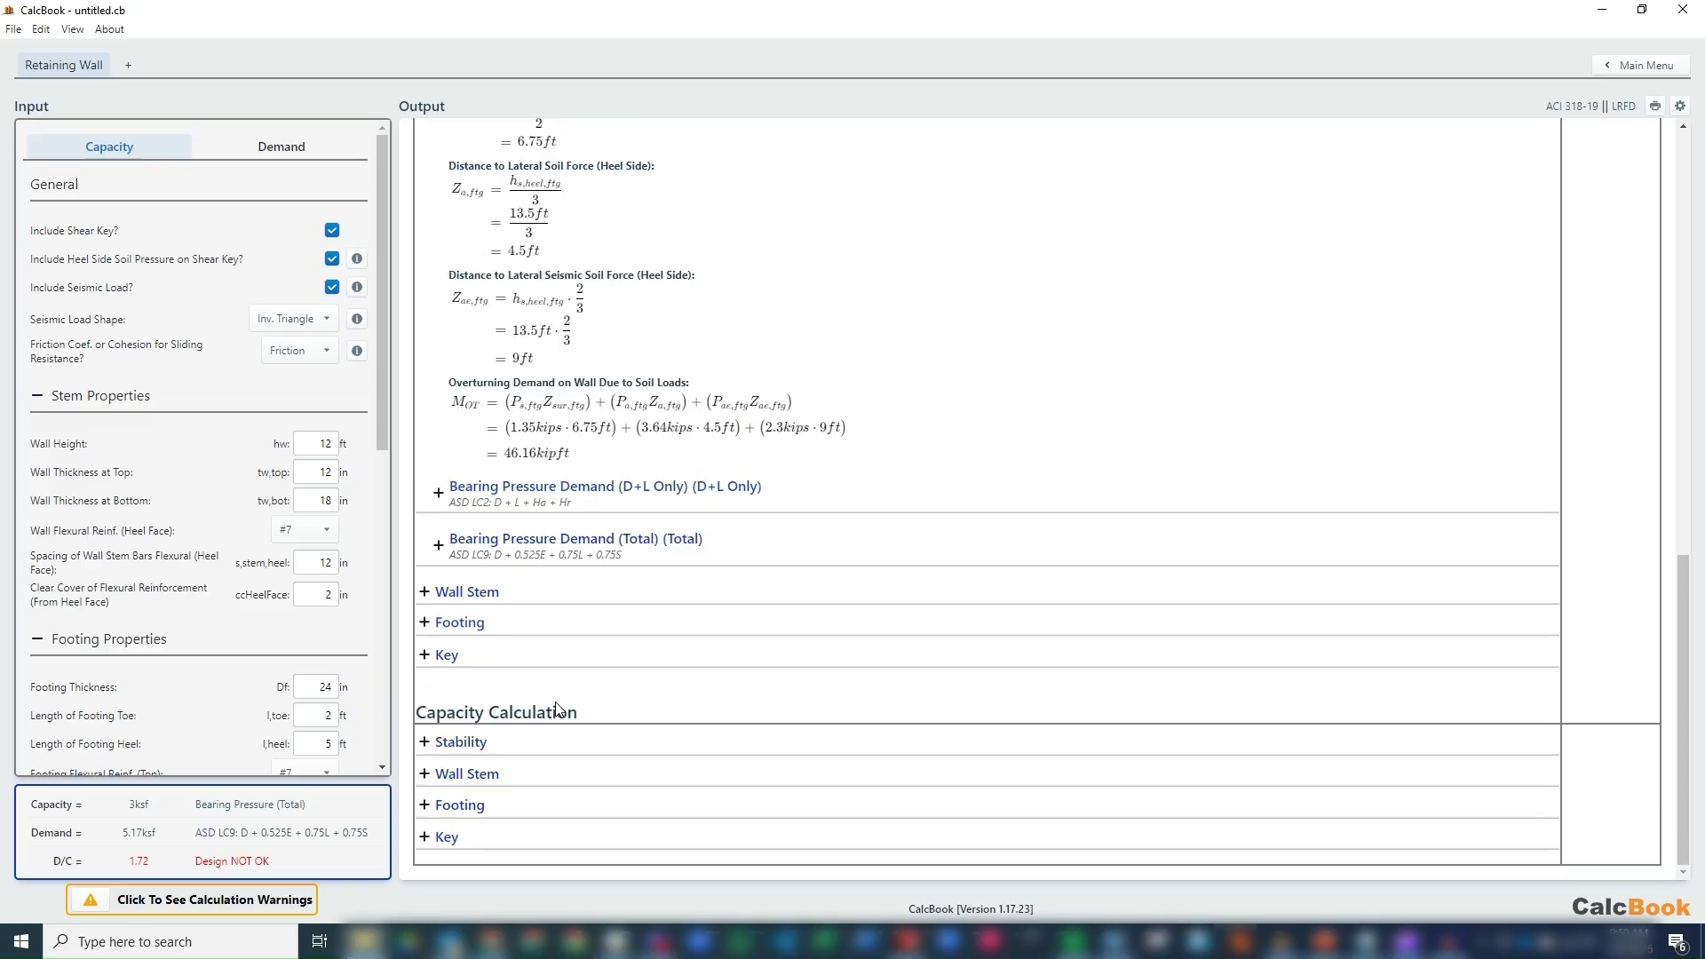
# Expand the overturning capacity under the capacity calculation's stability section and examine its moment arm dimensions.
pyautogui.click(513, 749)
pyautogui.scroll(-2, 533, 701)
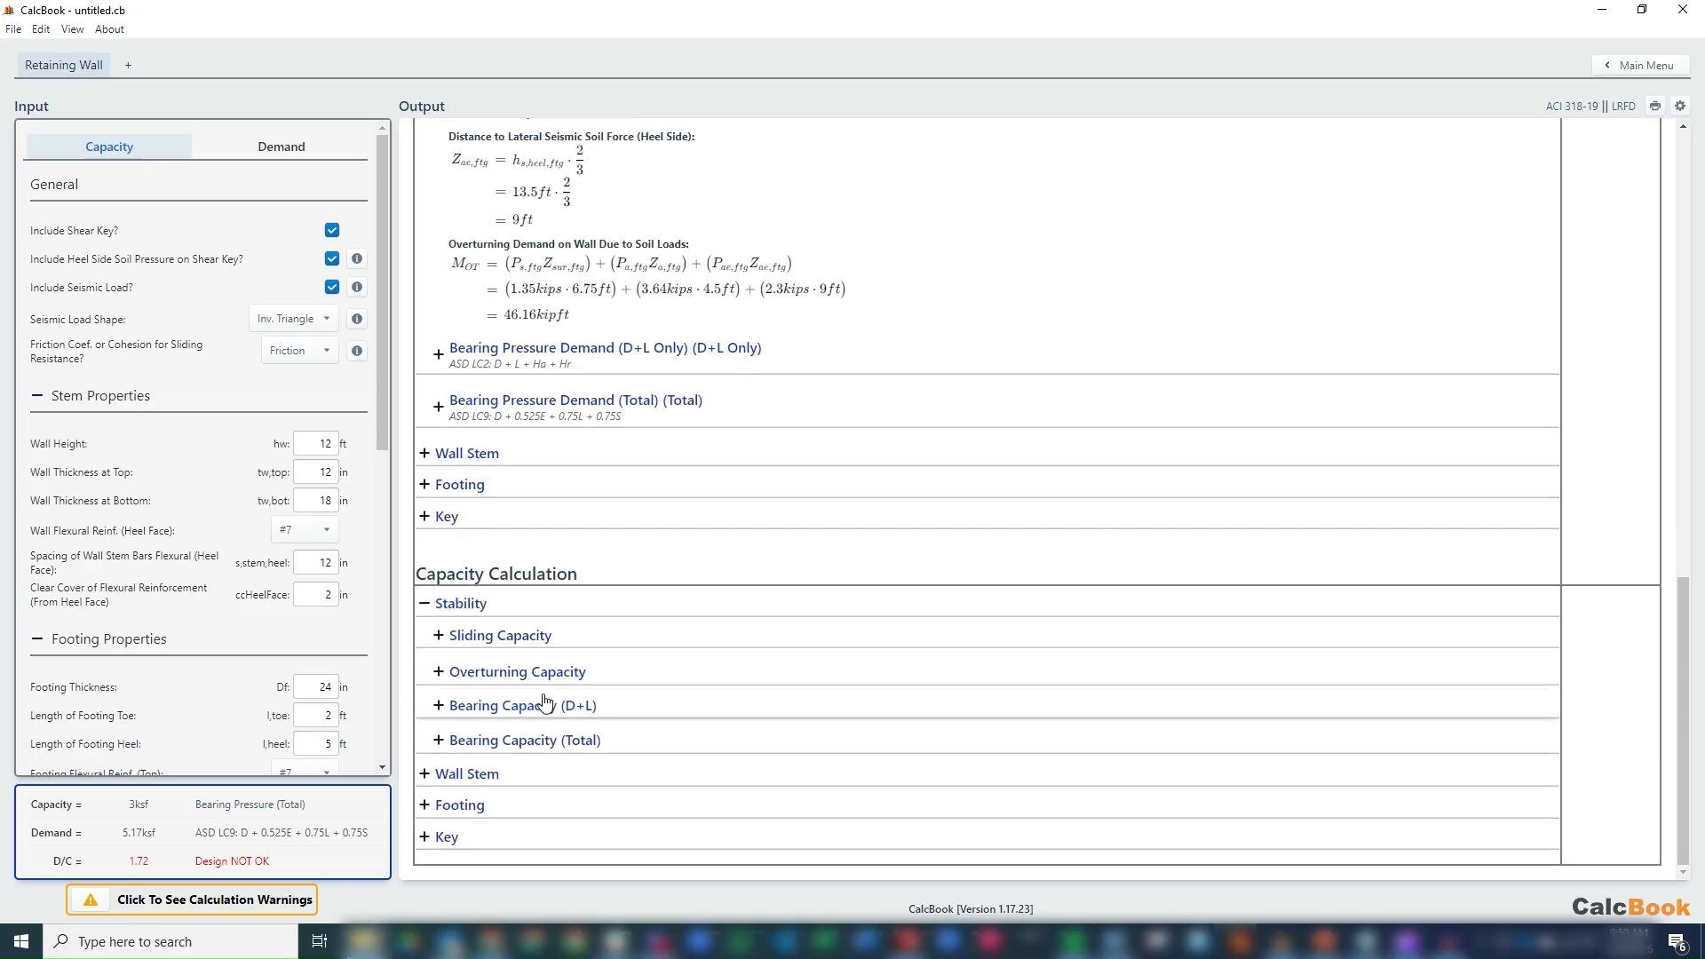
pyautogui.click(528, 674)
pyautogui.scroll(-1, 530, 675)
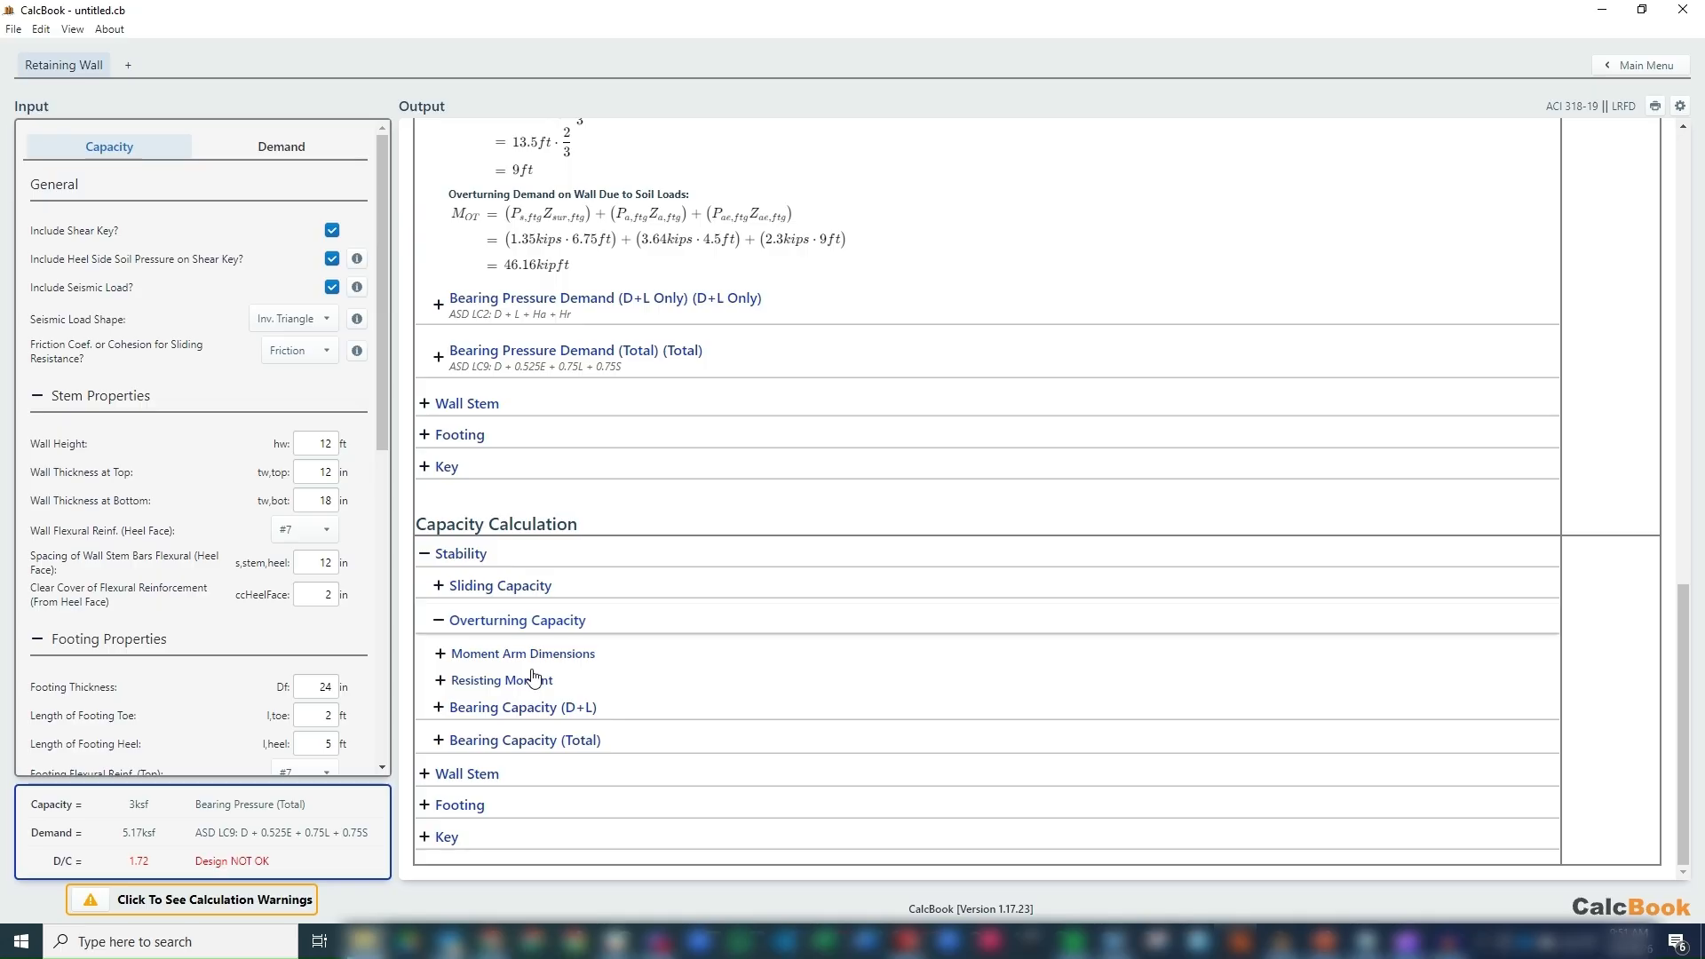
pyautogui.click(537, 654)
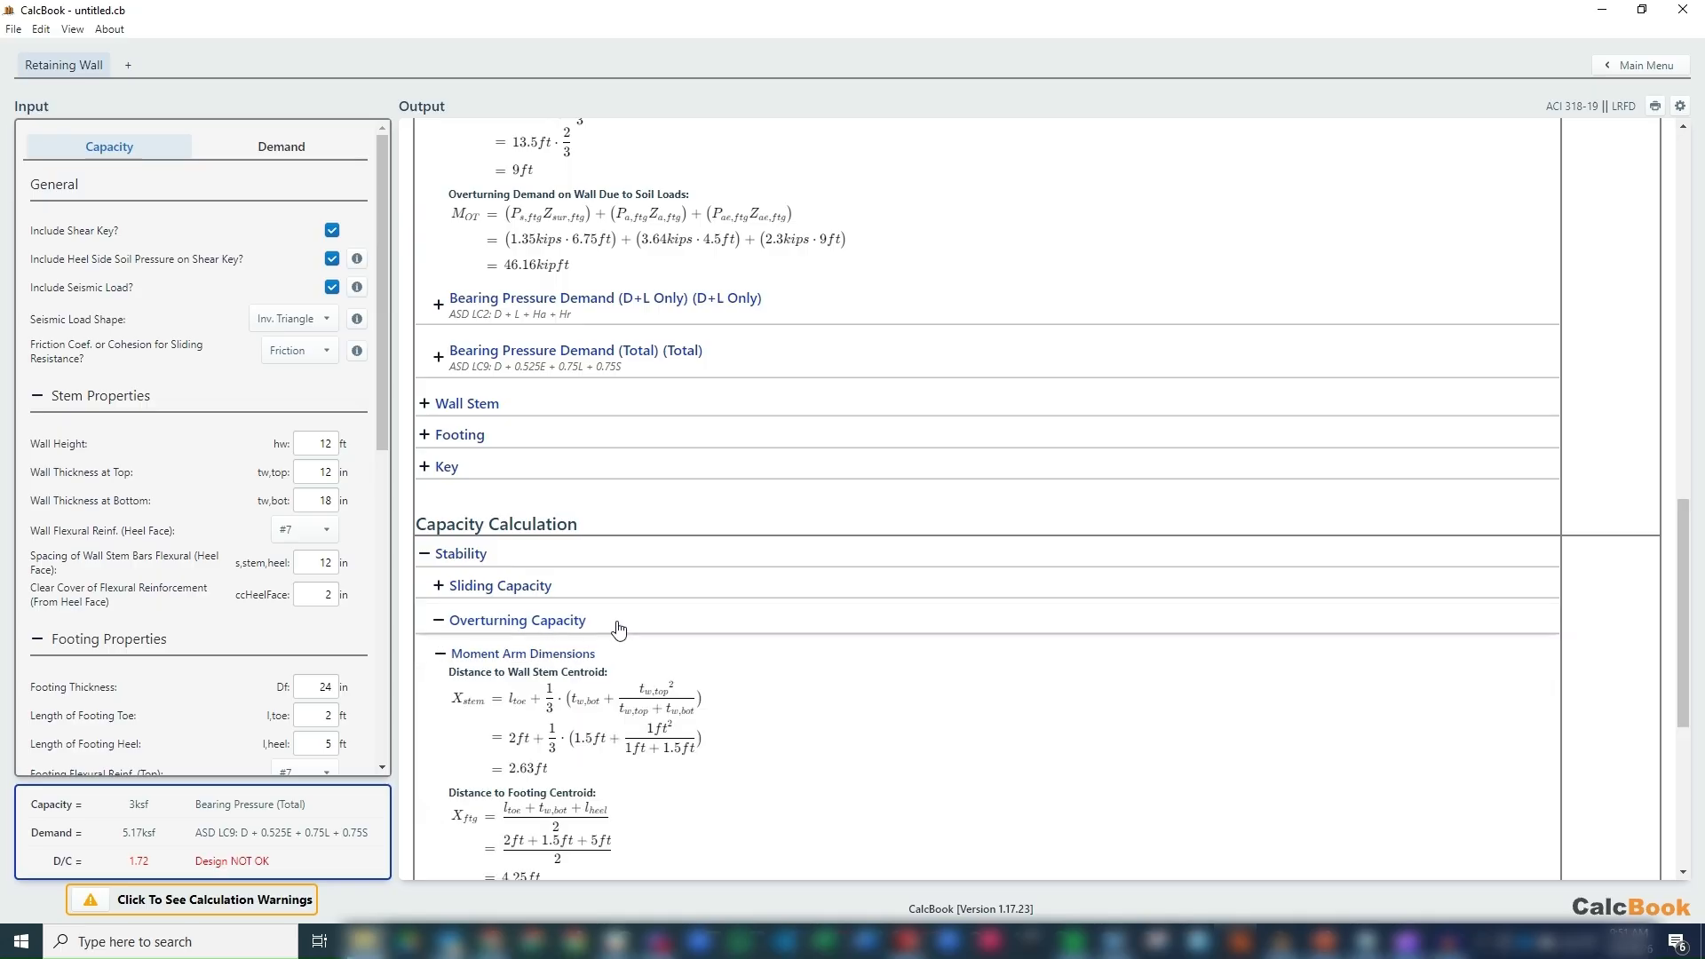
pyautogui.scroll(-4, 617, 628)
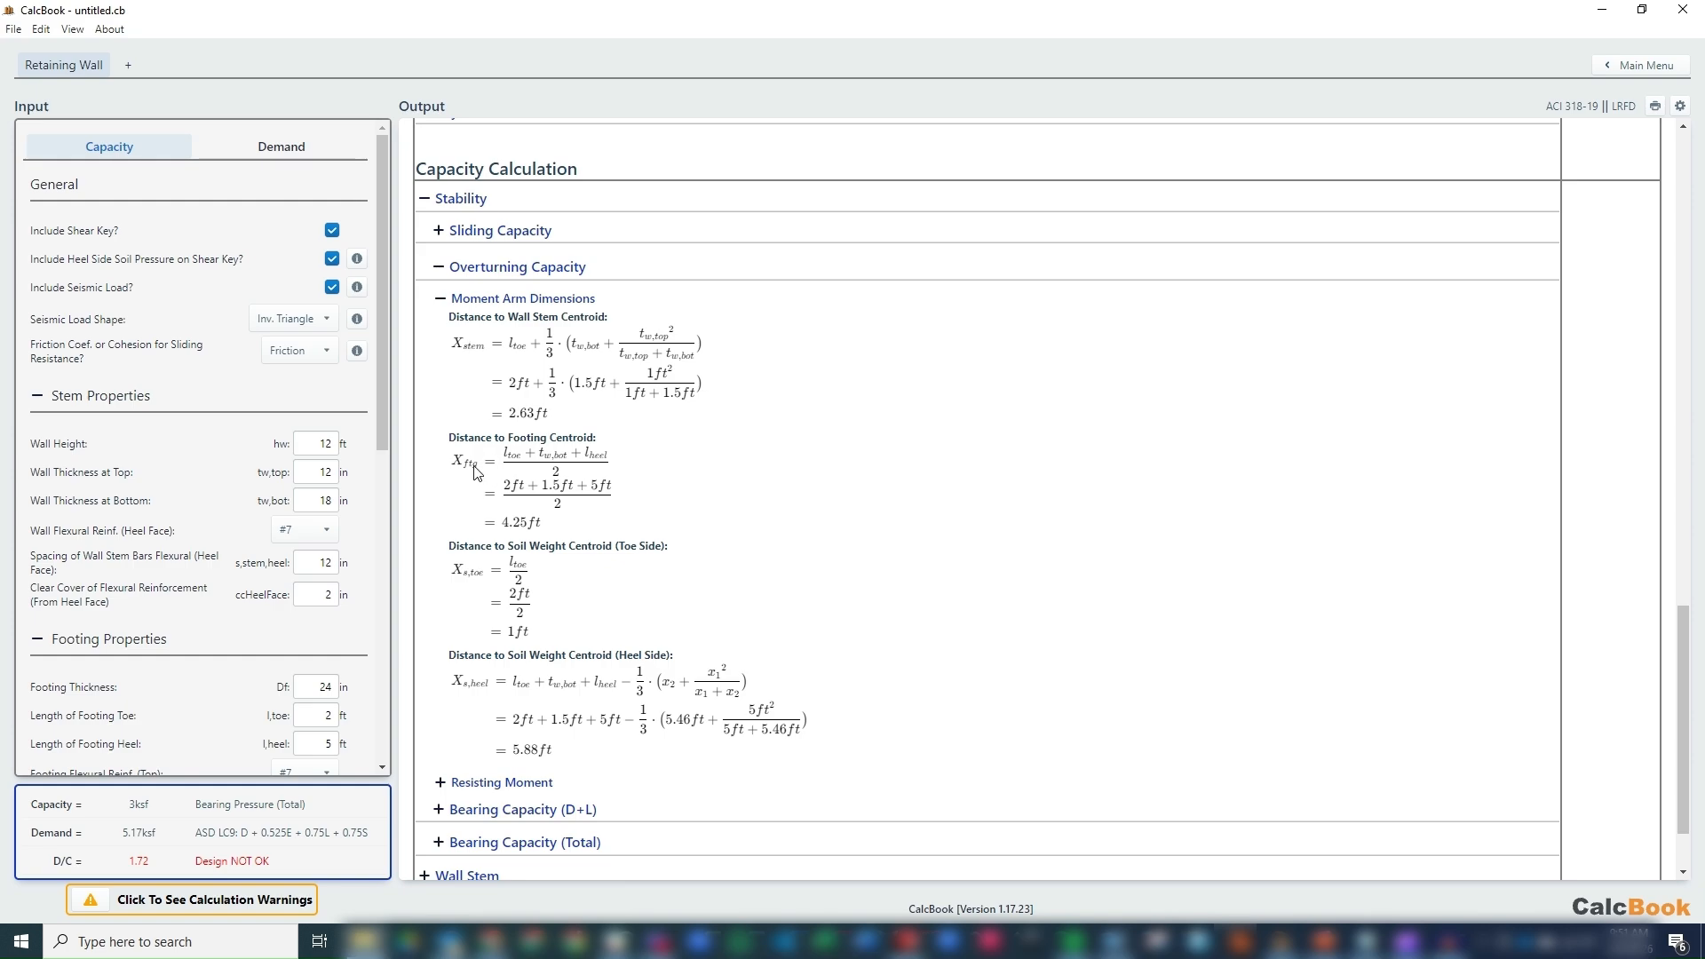
pyautogui.scroll(-1, 533, 485)
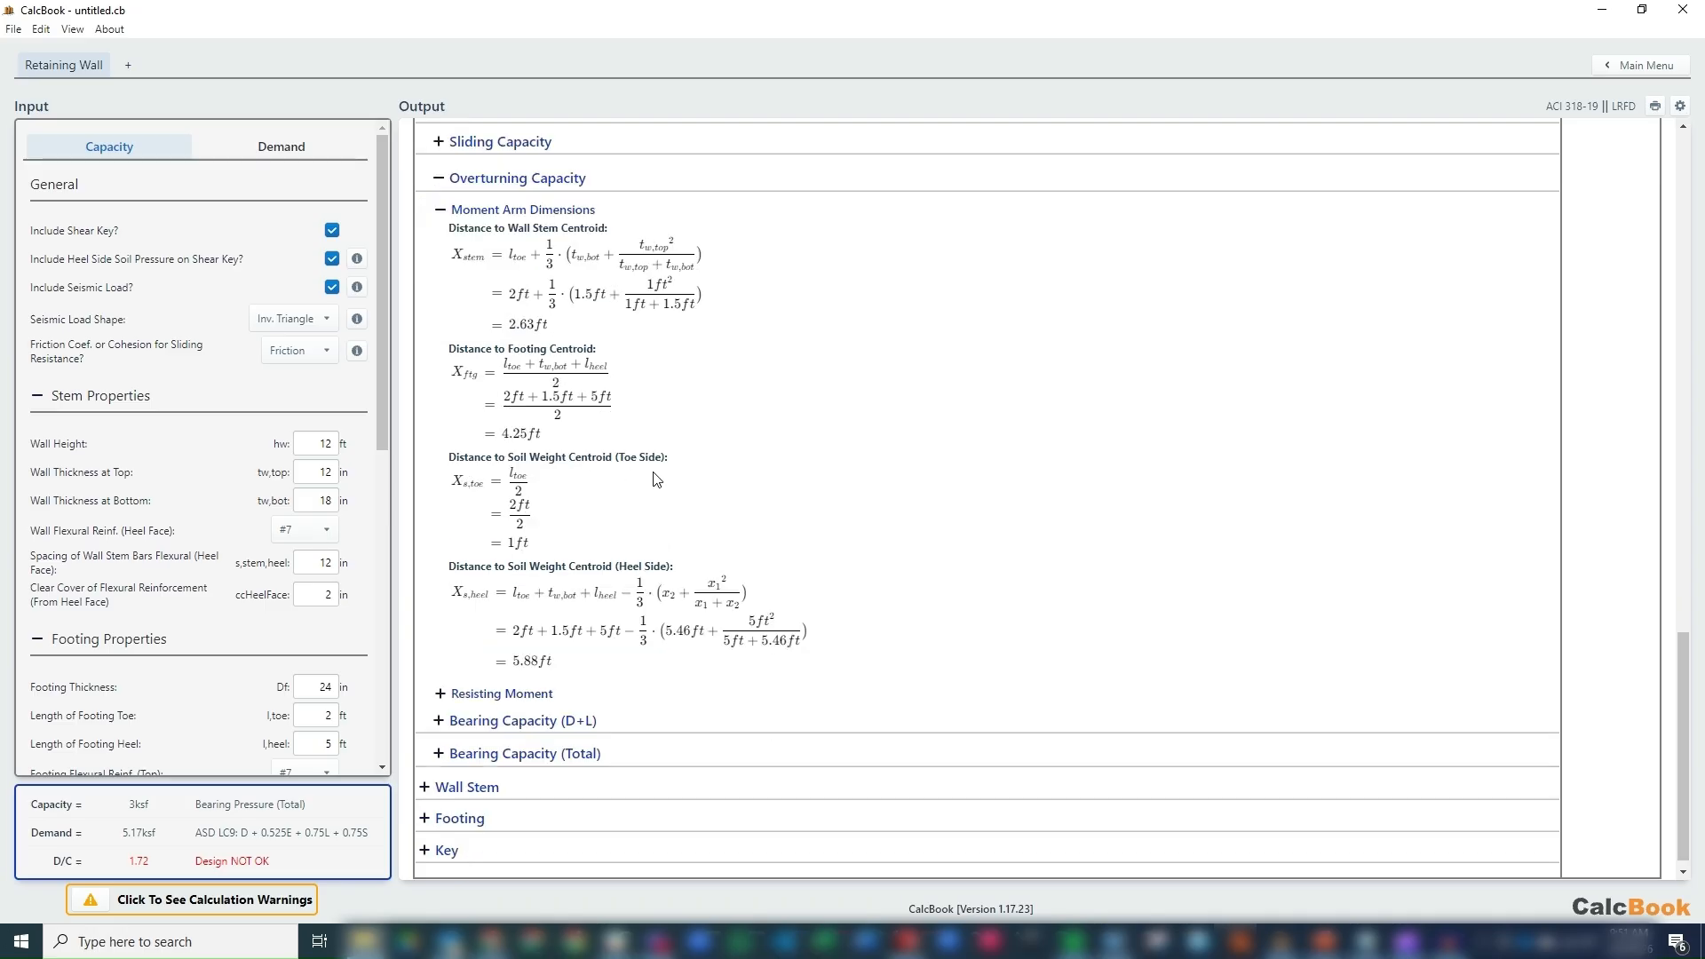
pyautogui.scroll(-1, 572, 513)
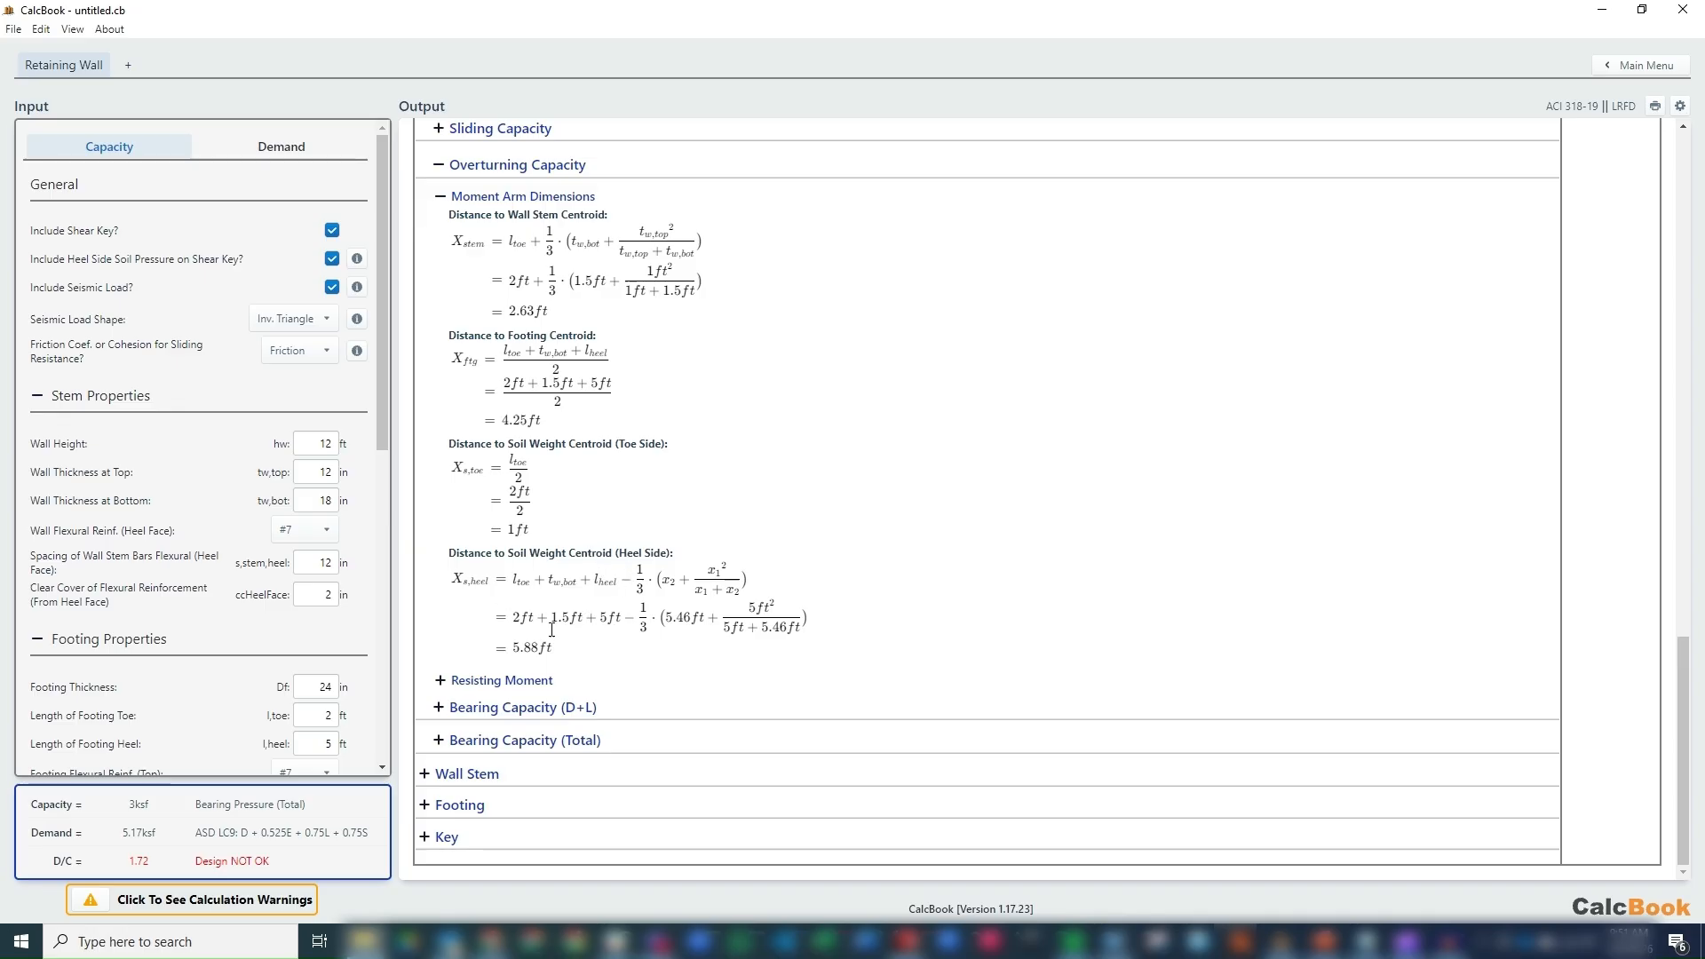
# Expand the resisting moment calculation and compare its overturning safety factor with the one entered in the soil properties.
pyautogui.click(531, 680)
pyautogui.scroll(-3, 966, 408)
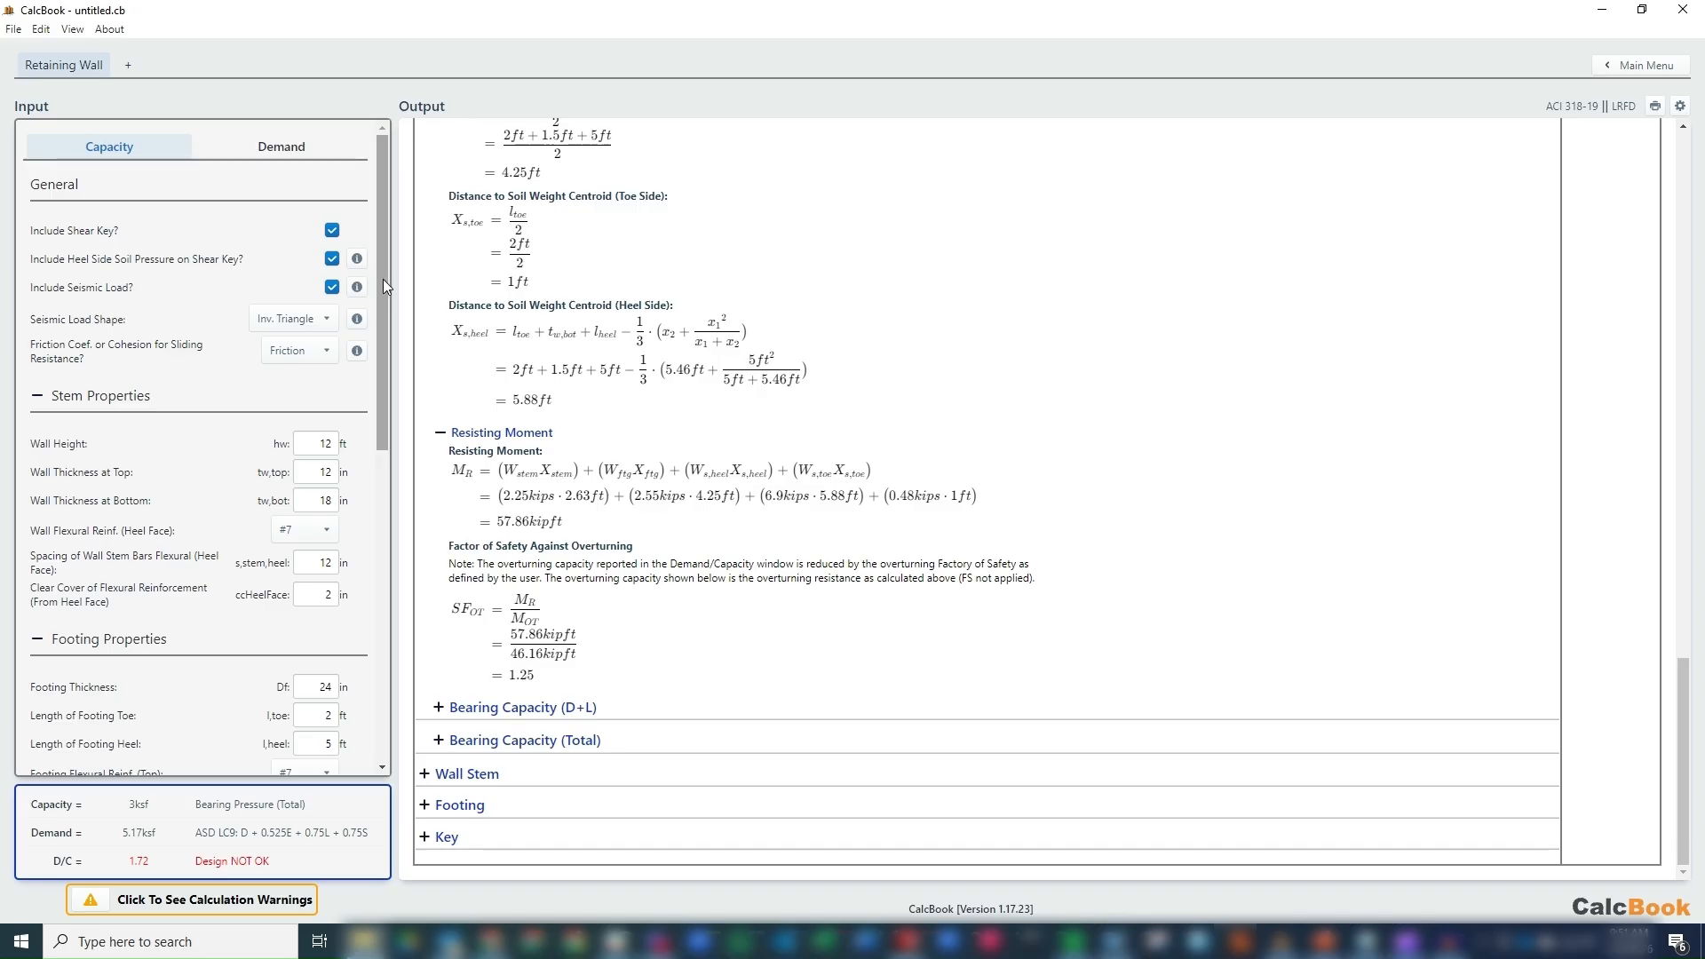
pyautogui.moveTo(383, 281); pyautogui.dragTo(400, 617)
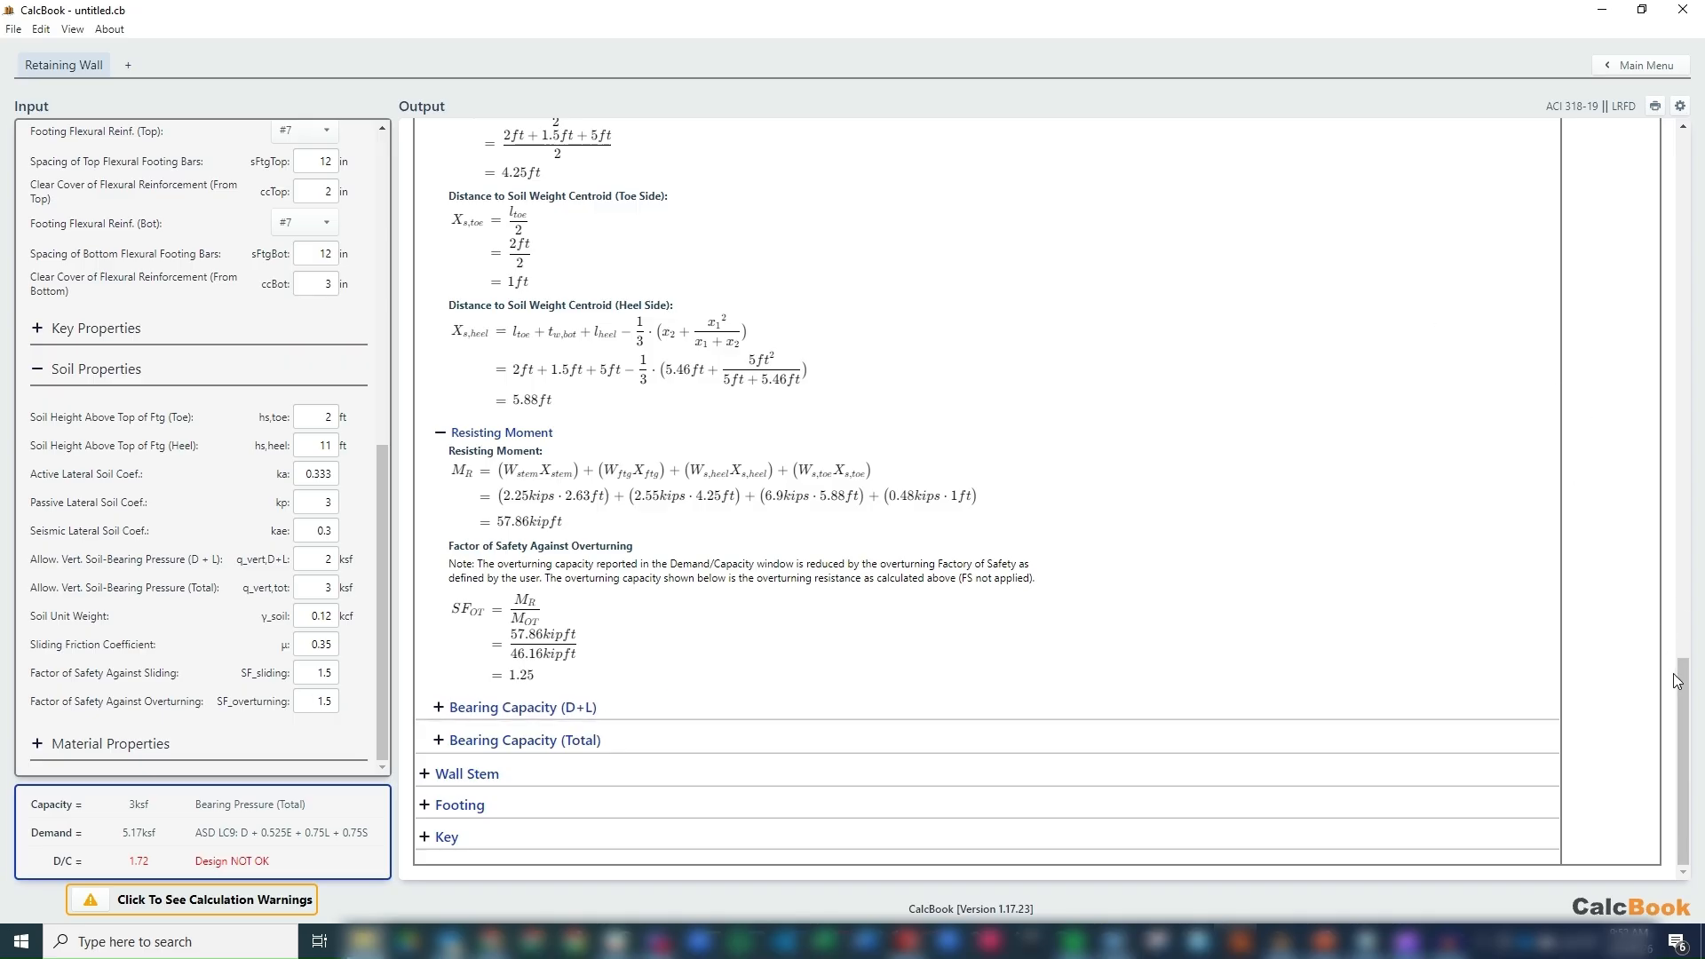
# Set the factor of safety against overturning to 1.0 and check the overturning result against the resisting moment calculation.
pyautogui.moveTo(1682, 677); pyautogui.dragTo(1645, 129)
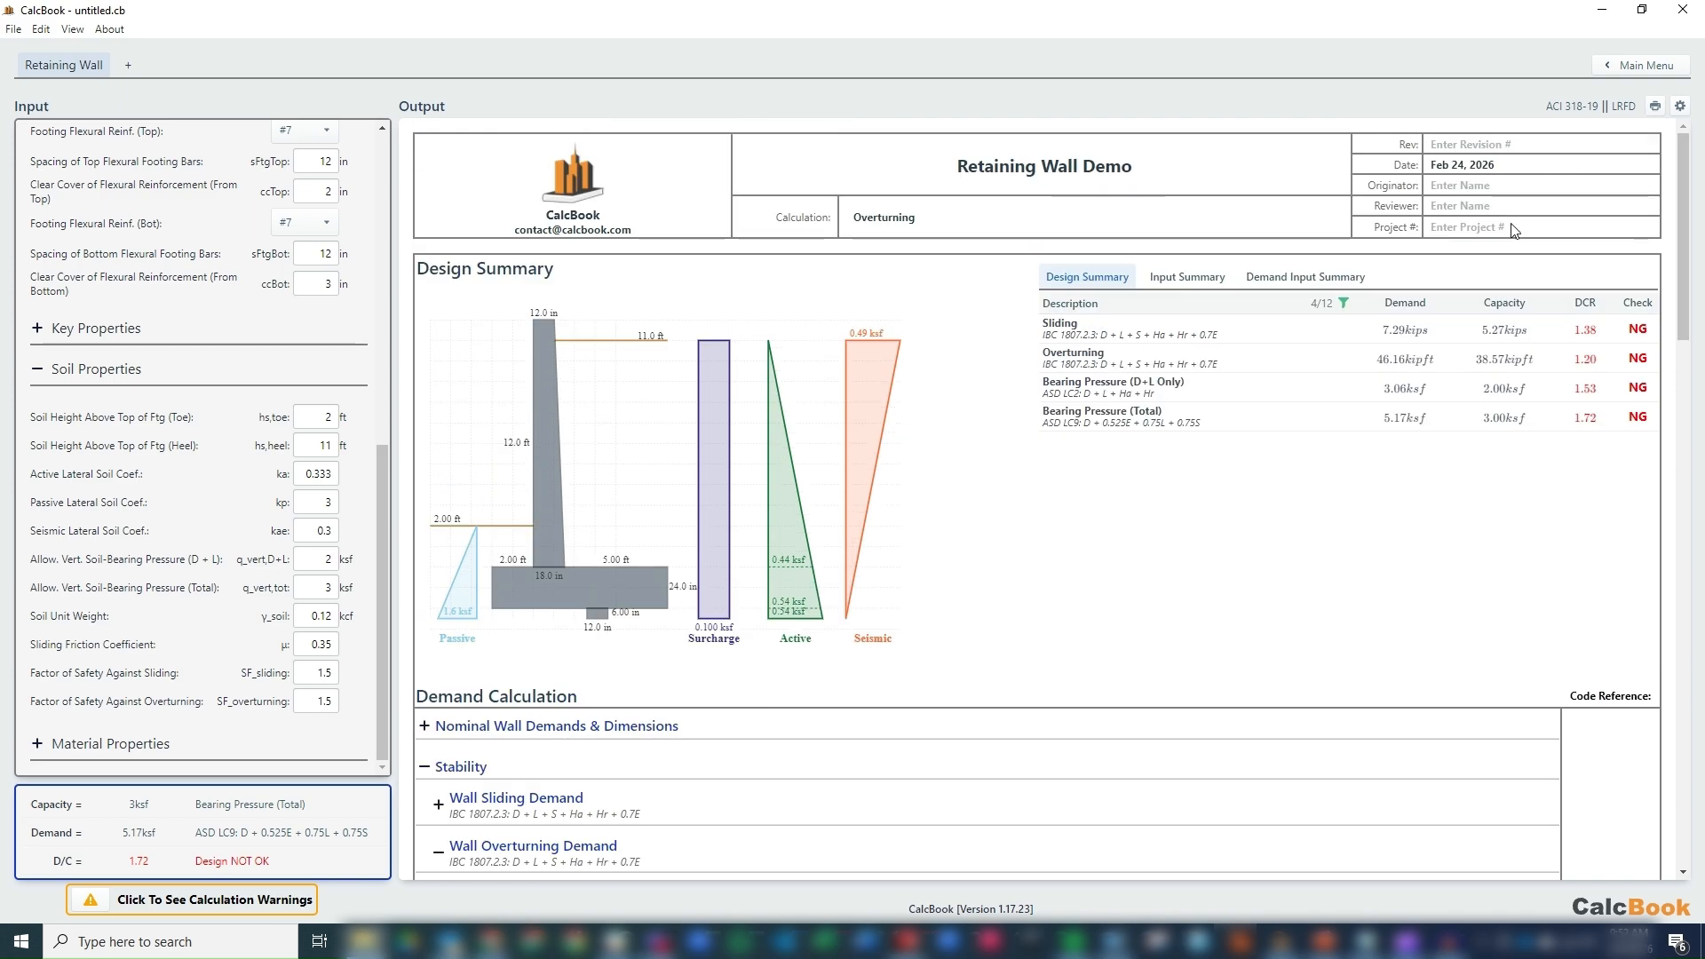
pyautogui.moveTo(1575, 359); pyautogui.dragTo(1599, 359)
pyautogui.click(302, 700)
pyautogui.write('1.0')
pyautogui.hotkey('shift', 'Tab')
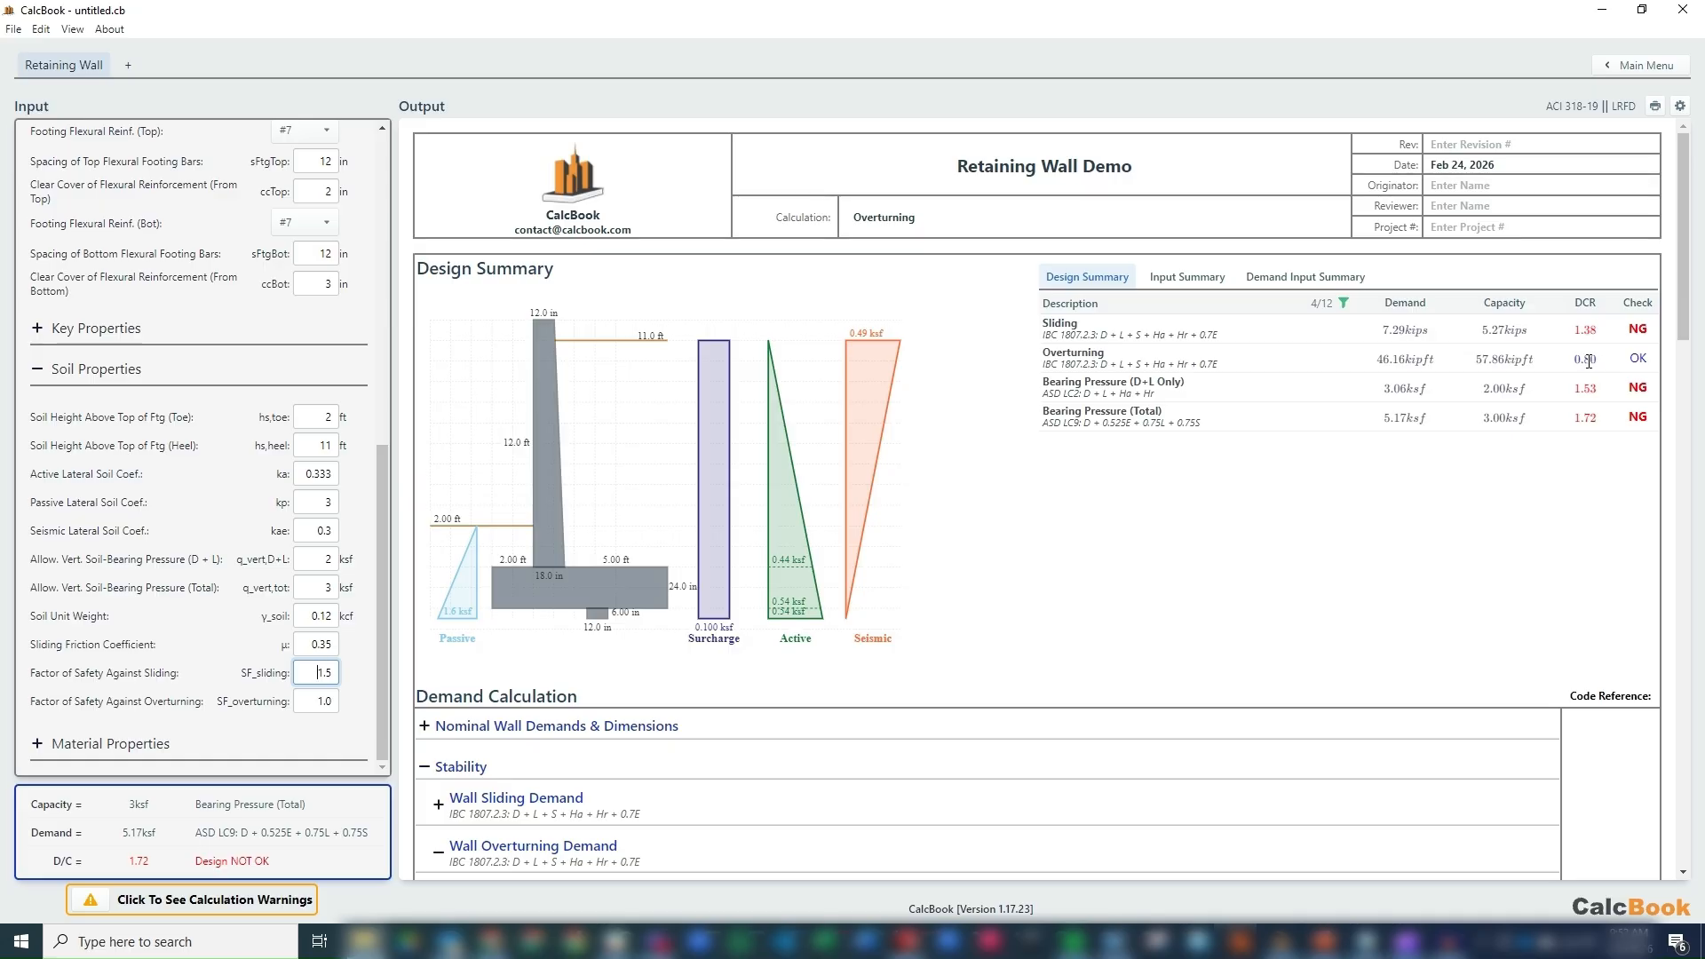
pyautogui.scroll(-10, 1080, 667)
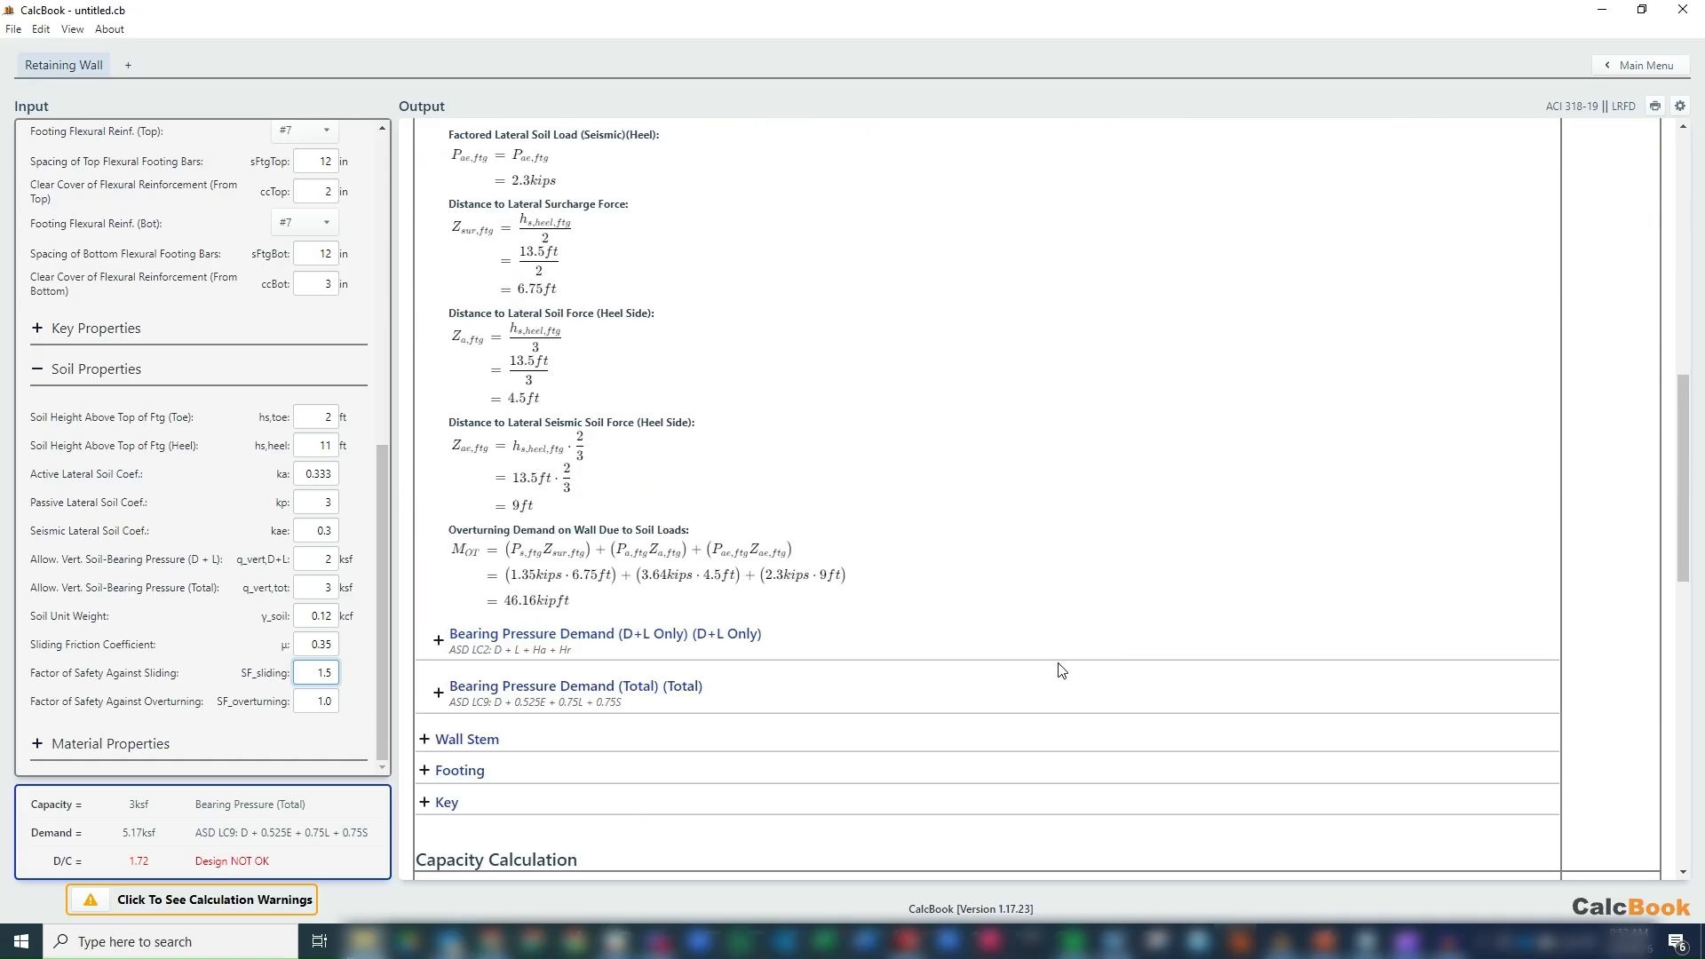
pyautogui.scroll(-10, 921, 695)
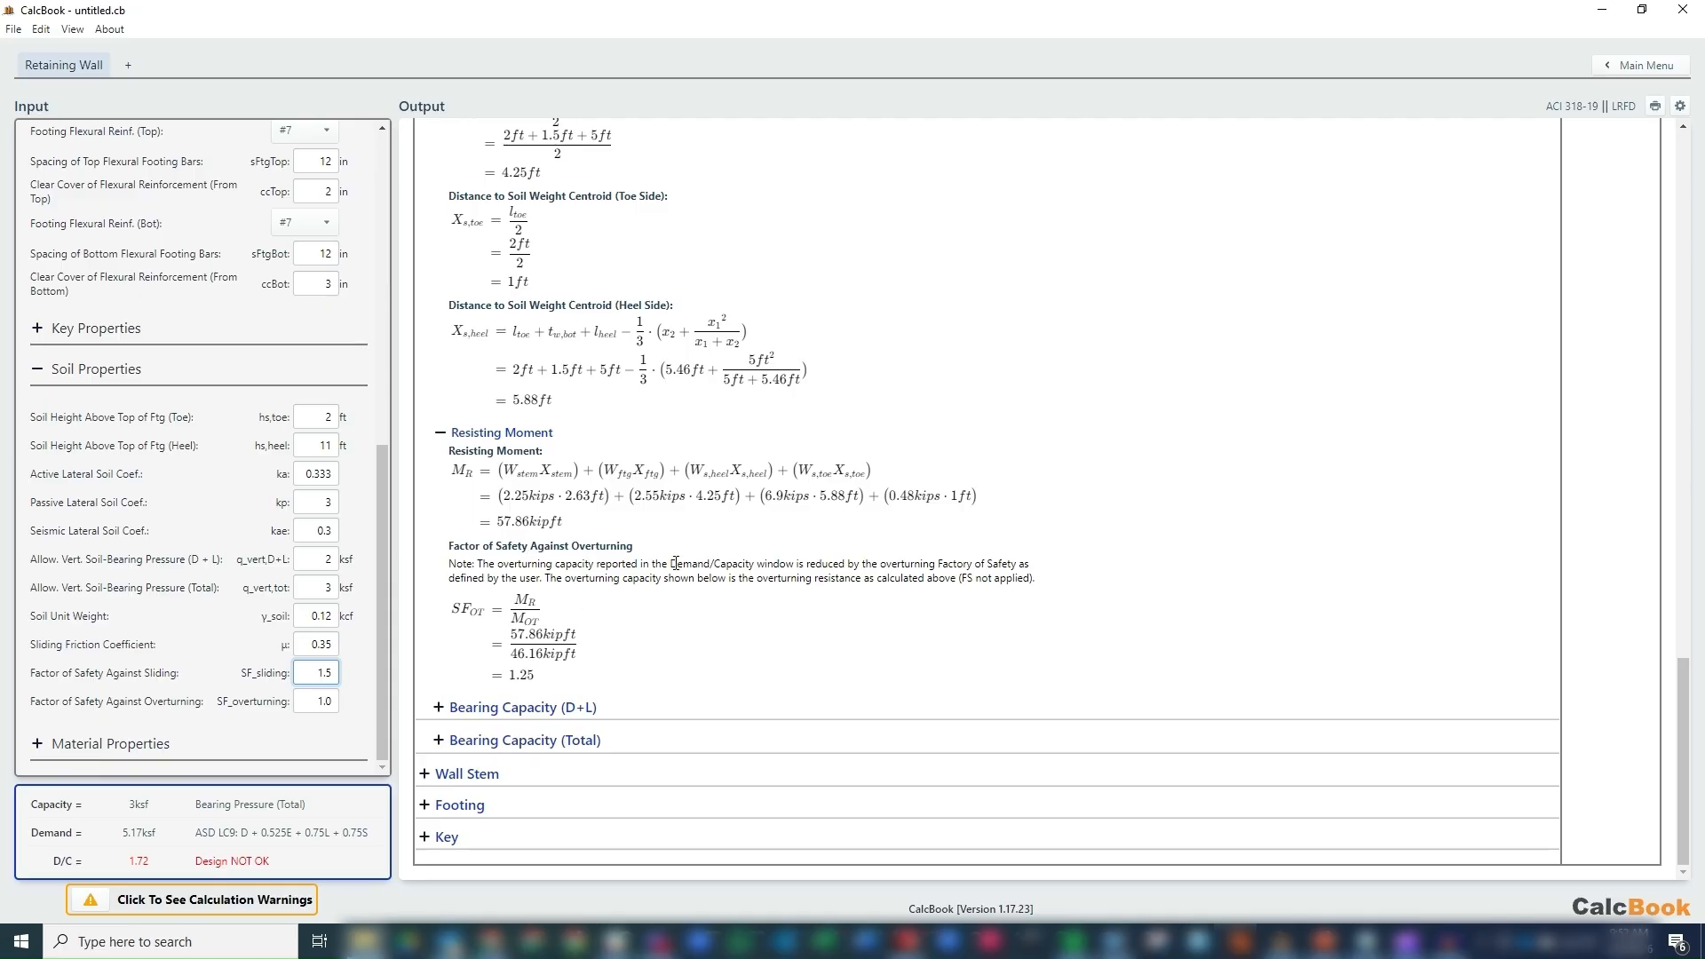
# Restore the factor of safety against overturning to 1.5 and review the stability checks in the design summary.
pyautogui.click(340, 700)
pyautogui.write('1.5')
pyautogui.hotkey('shift', 'Tab')
pyautogui.scroll(10, 816, 438)
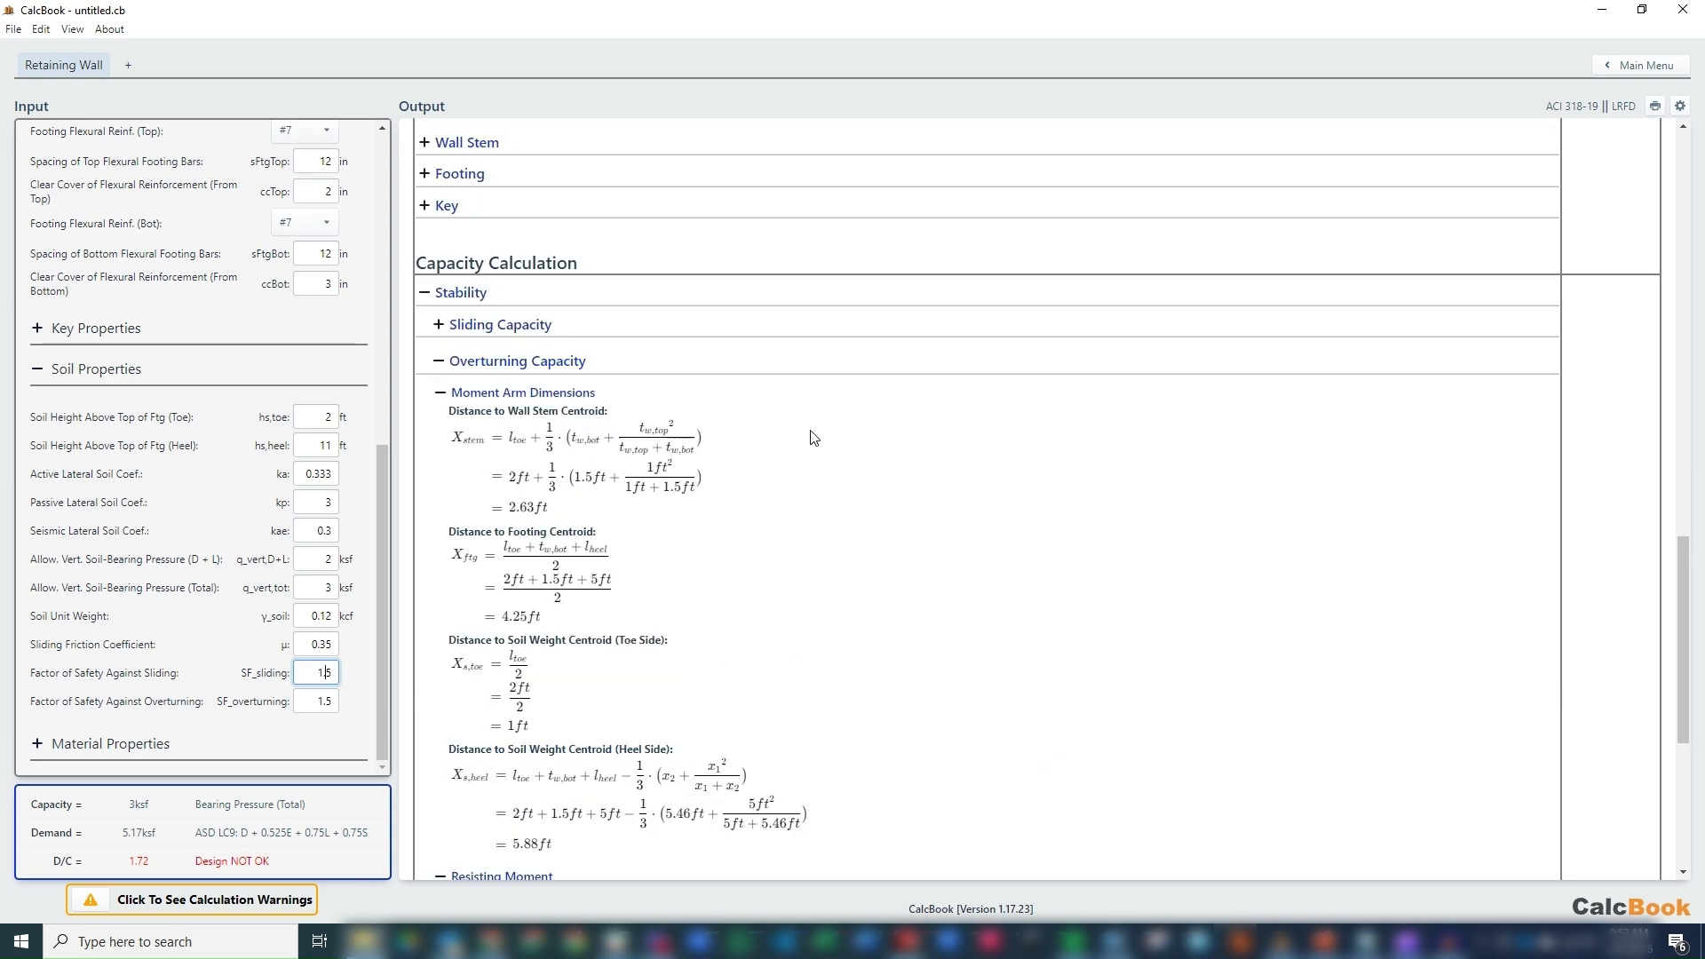
pyautogui.scroll(10, 816, 439)
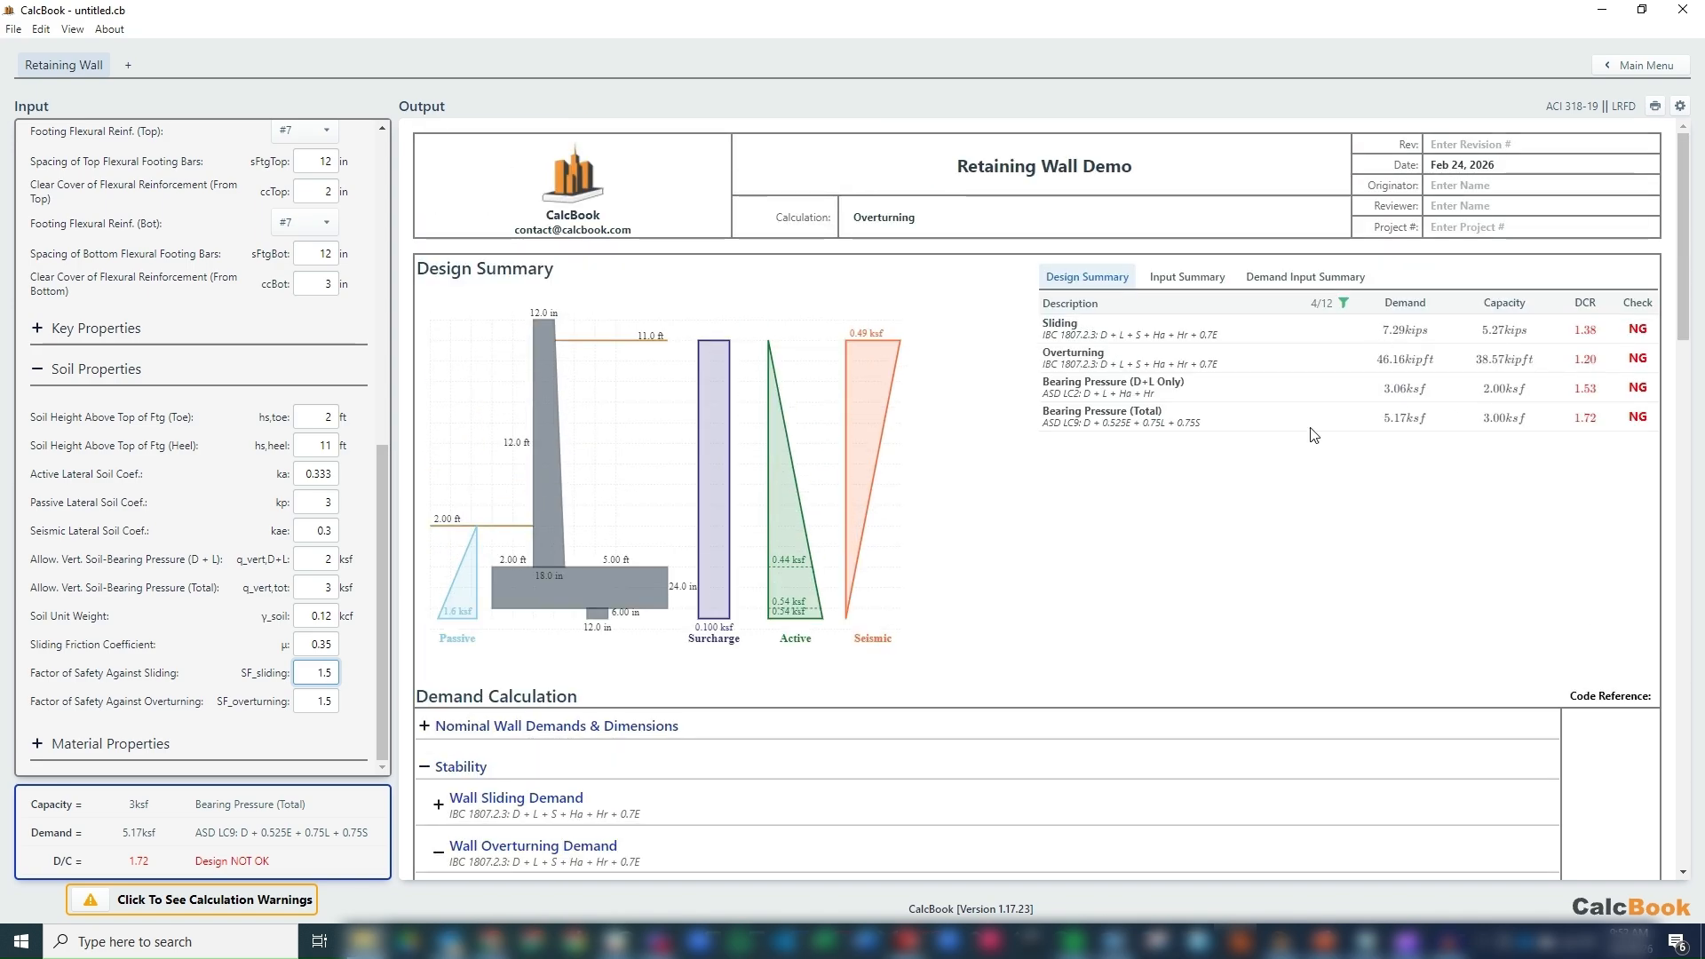
# Increase the length of the footing heel first to 6 ft and finally to 7 ft.
pyautogui.moveTo(379, 455); pyautogui.dragTo(385, 286)
pyautogui.doubleClick(341, 503)
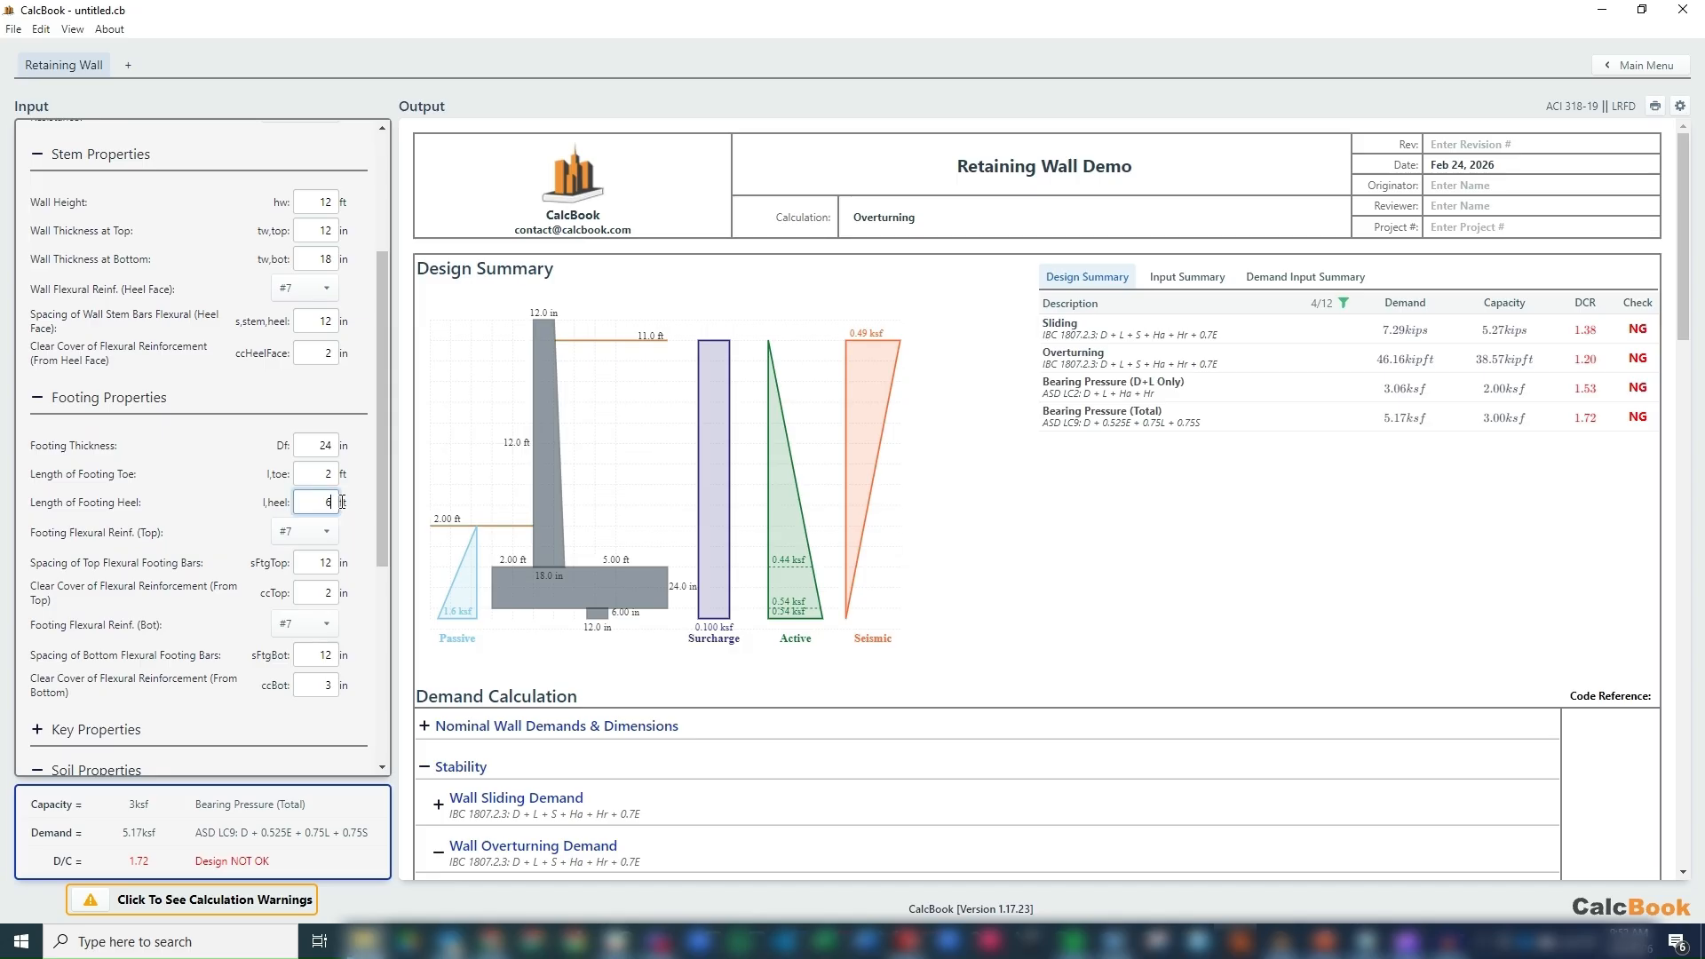
pyautogui.press('Tab')
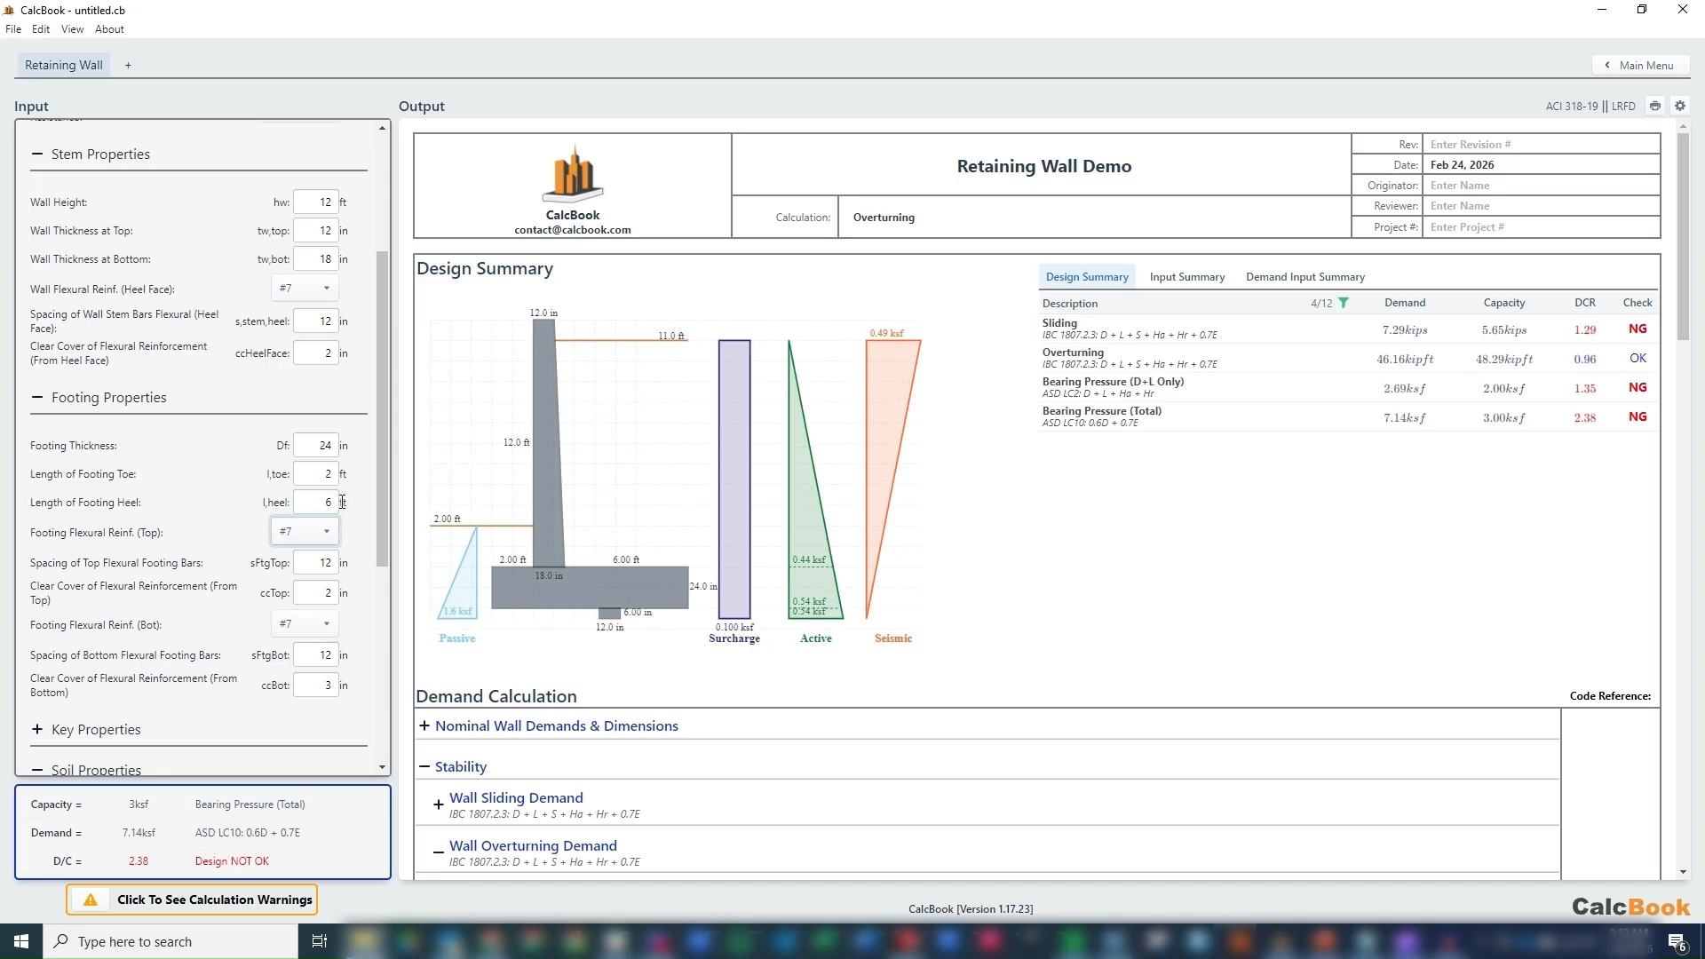
pyautogui.doubleClick(341, 501)
pyautogui.press('Tab')
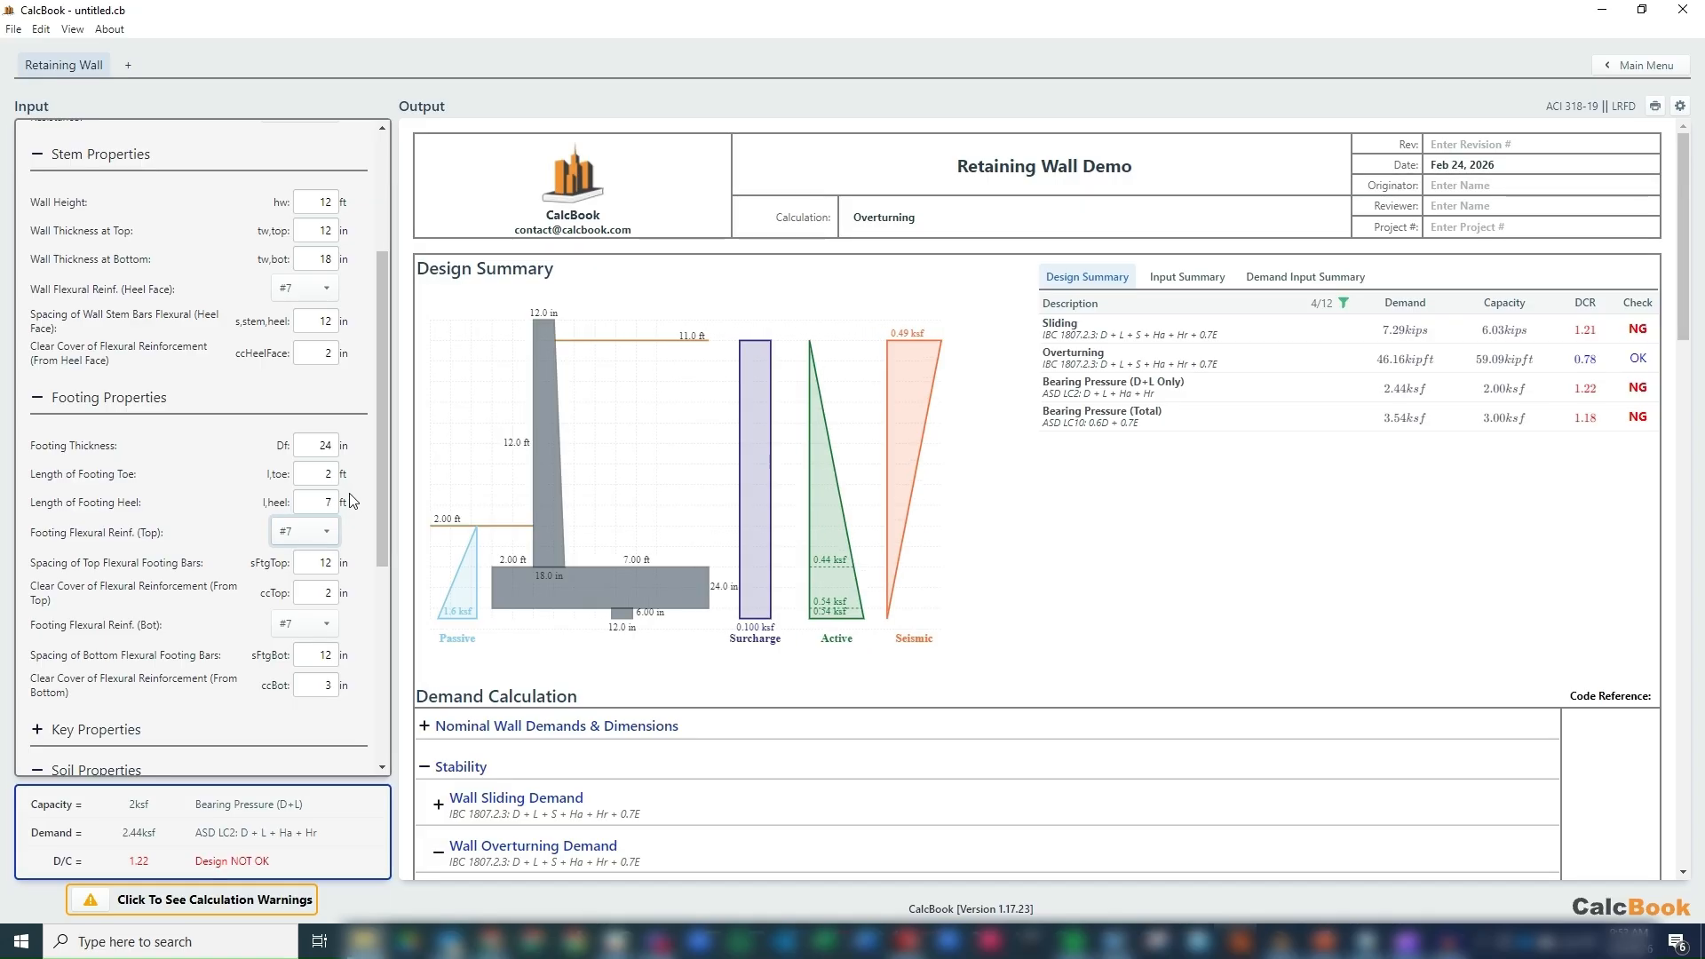